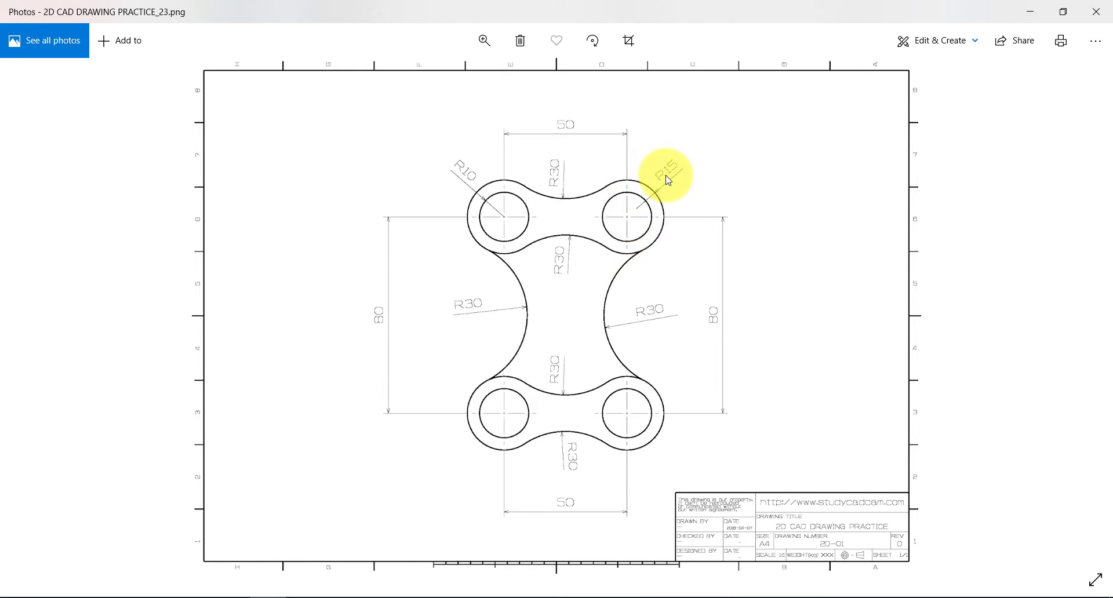
- Switch to SOLIDWORKS and sketch a circle up and to the right of the origin, with its diameter set to 20 mm
key(alt+Tab)
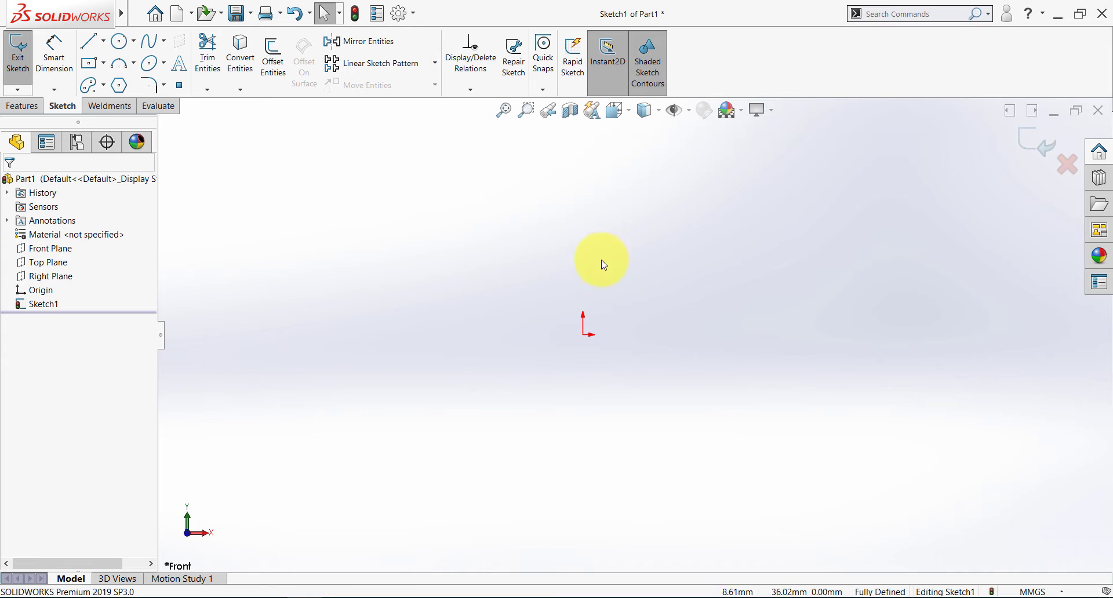
click(118, 41)
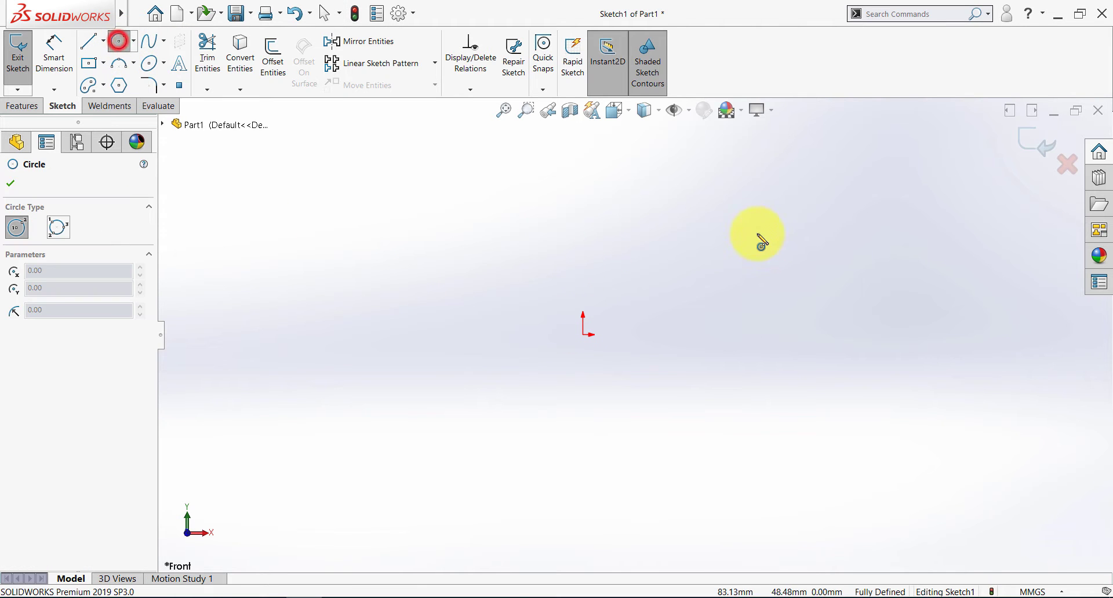
click(728, 231)
click(731, 256)
click(52, 47)
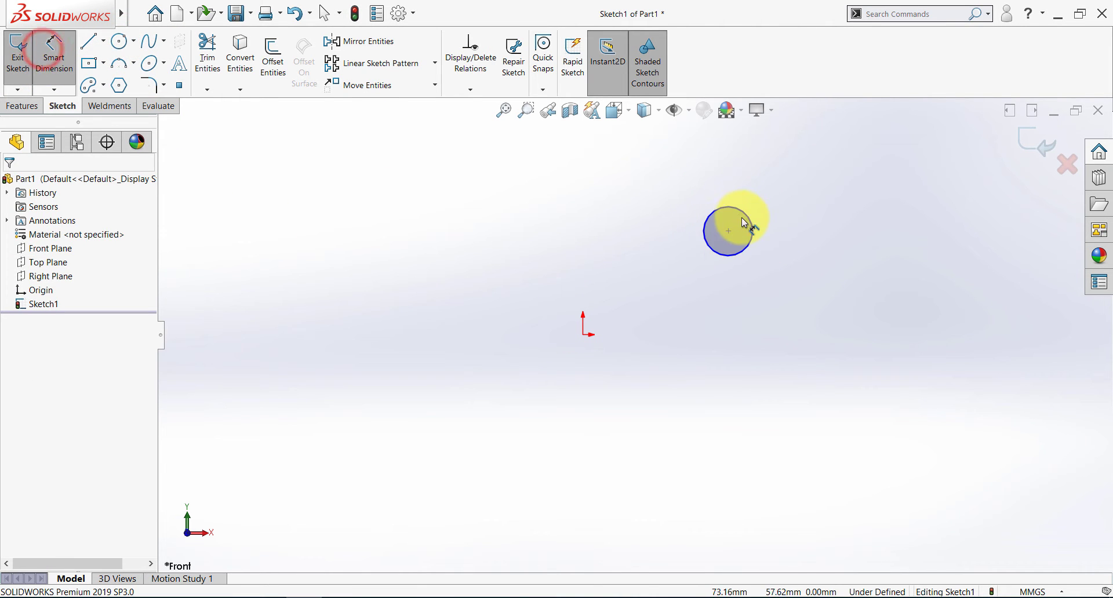
click(751, 219)
click(771, 237)
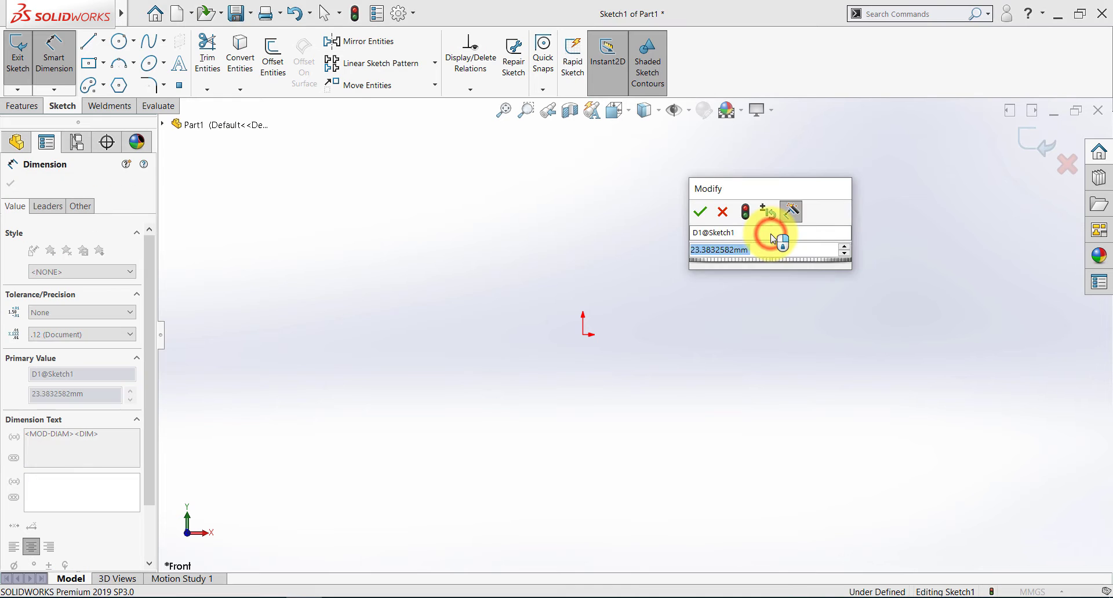
text(20)
key(Return)
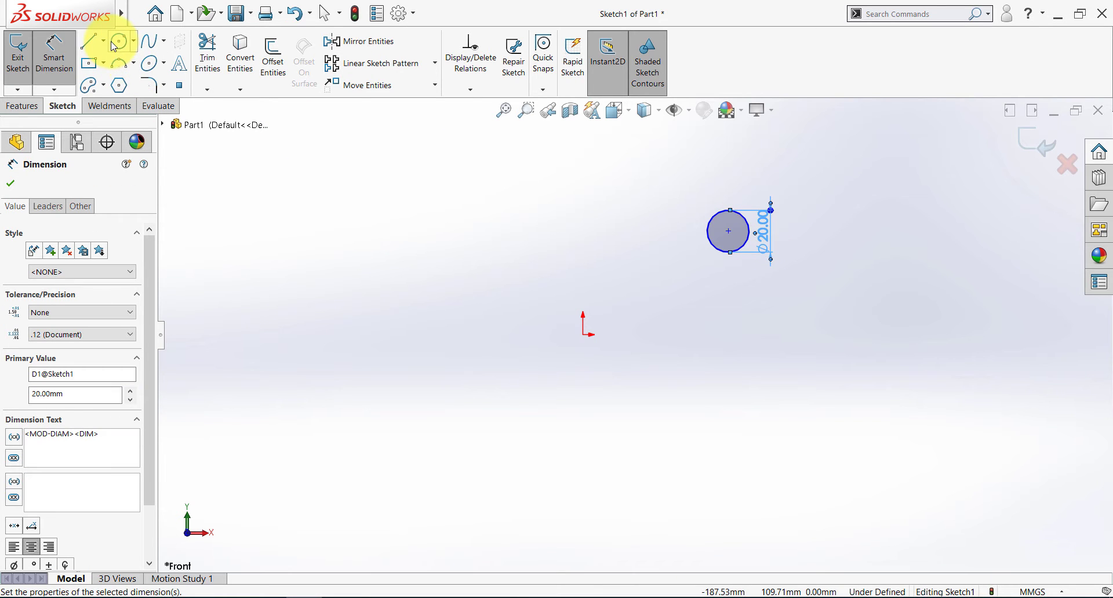
- Sketch a larger circle concentric with the 20 mm circle and set its diameter to 30 mm
click(118, 41)
click(728, 231)
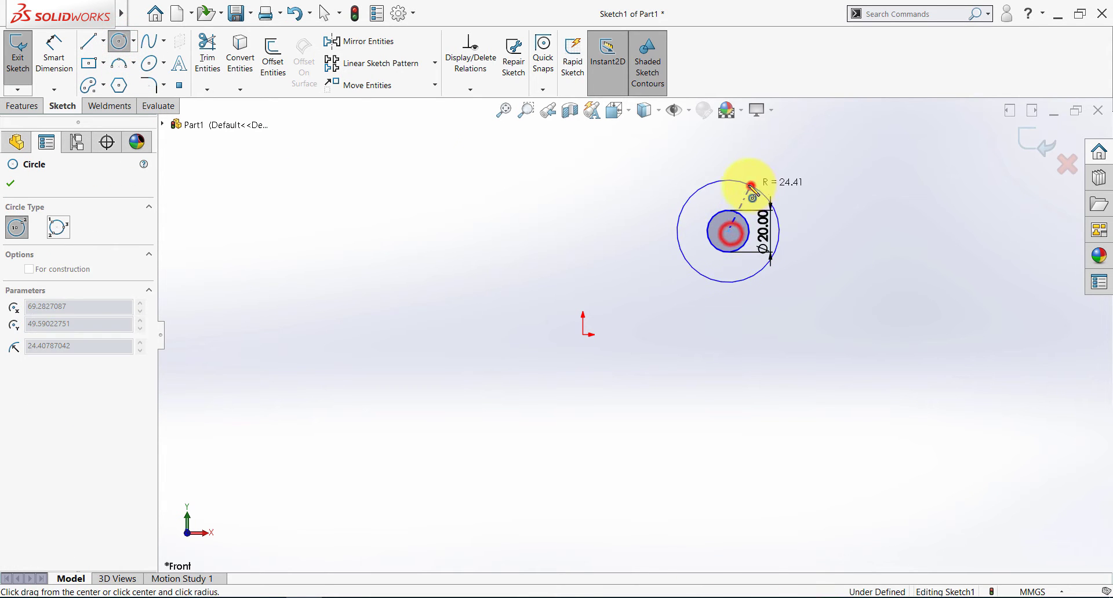
click(749, 182)
click(52, 49)
click(741, 182)
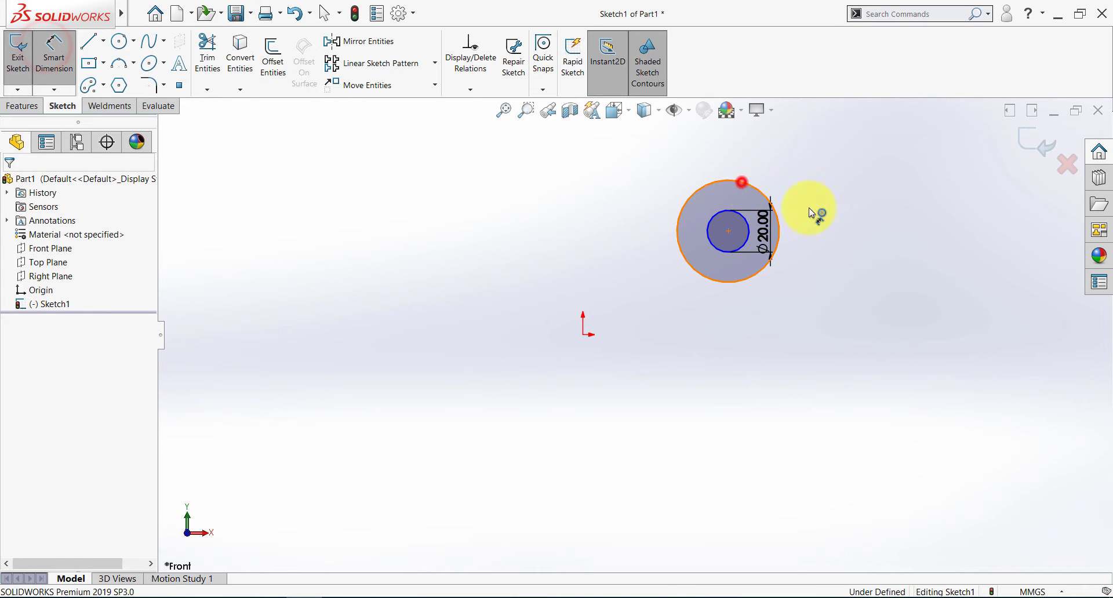
click(844, 232)
text(30)
key(Return)
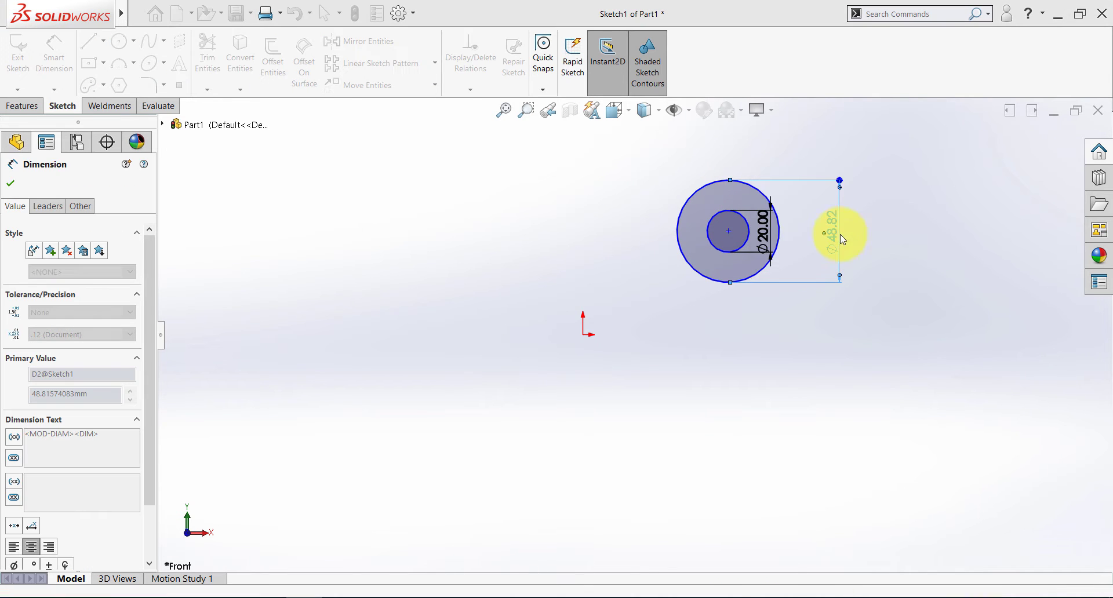
key(Escape)
- Check the hole spacing in the reference drawing and set the horizontal distance from the origin to the circles' centre to 25 mm
key(alt+Tab)
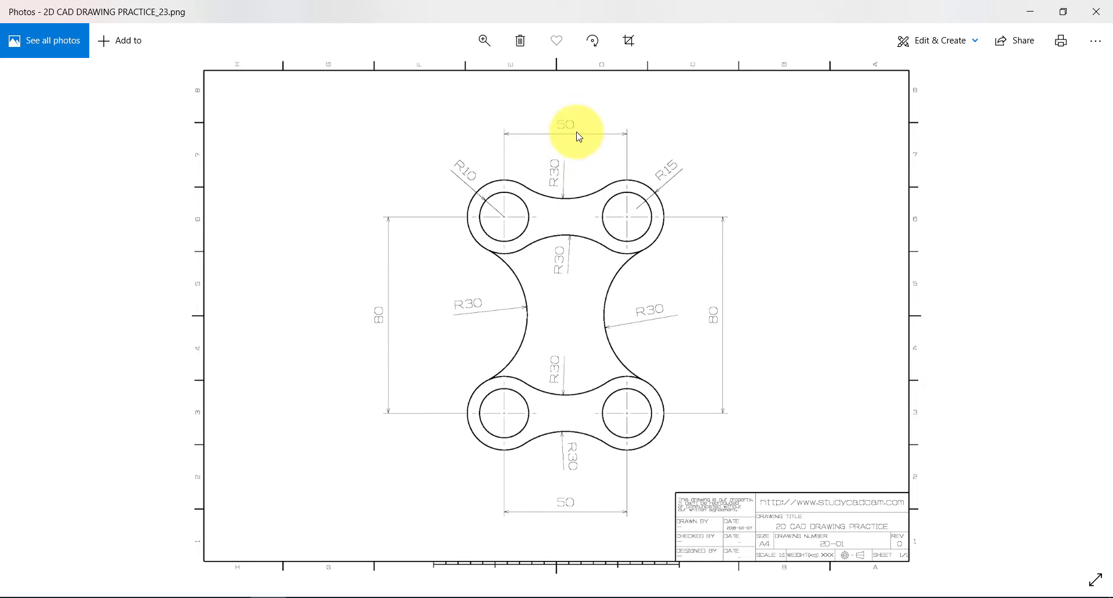
key(alt+Tab)
click(54, 52)
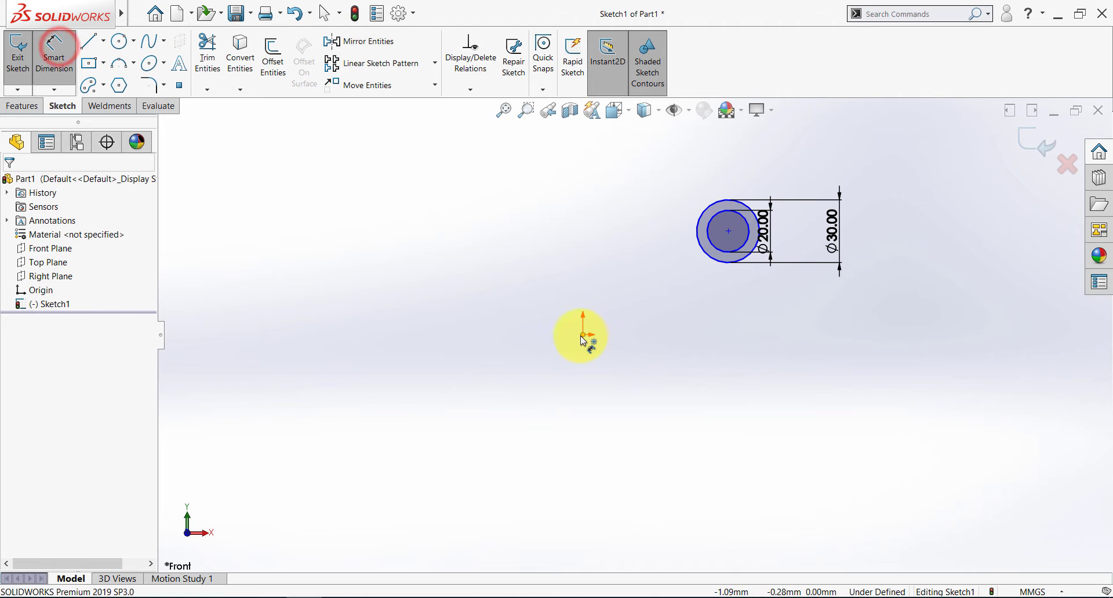
click(583, 335)
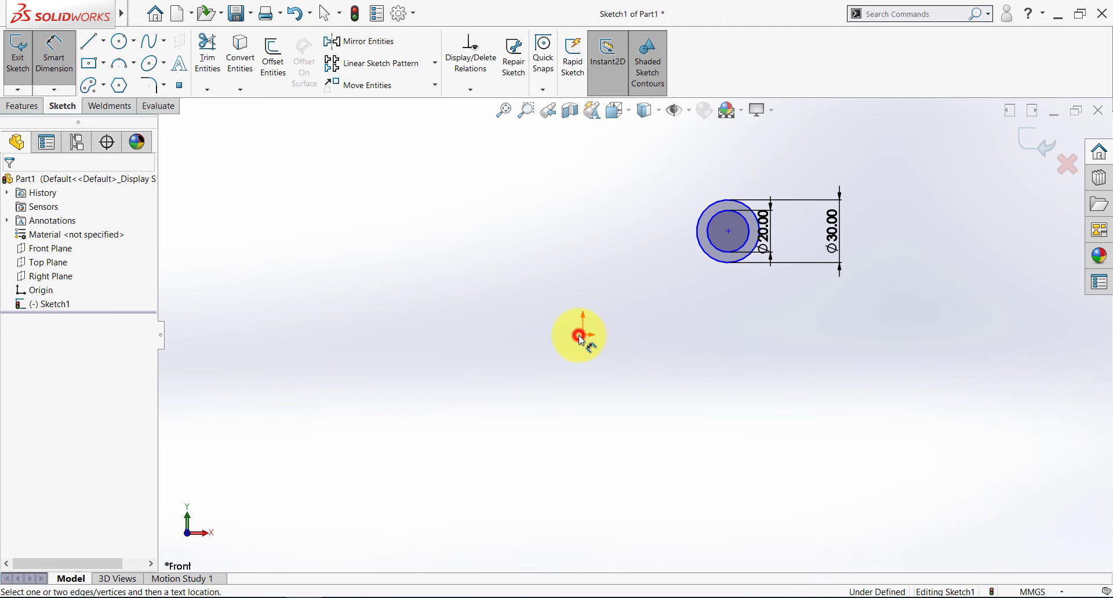
click(728, 232)
click(661, 348)
text(25)
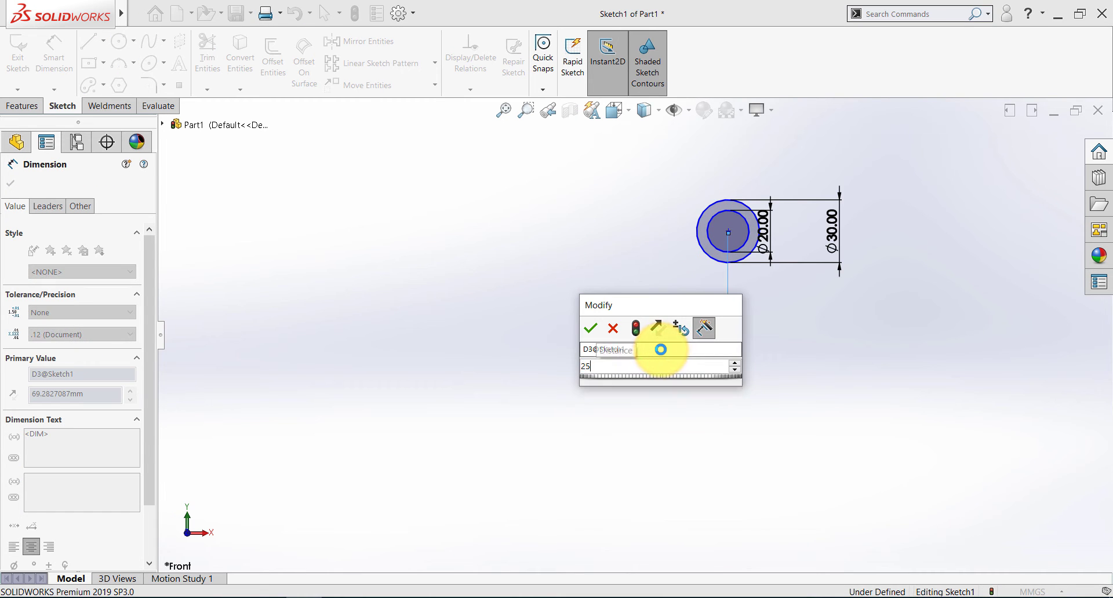
key(Return)
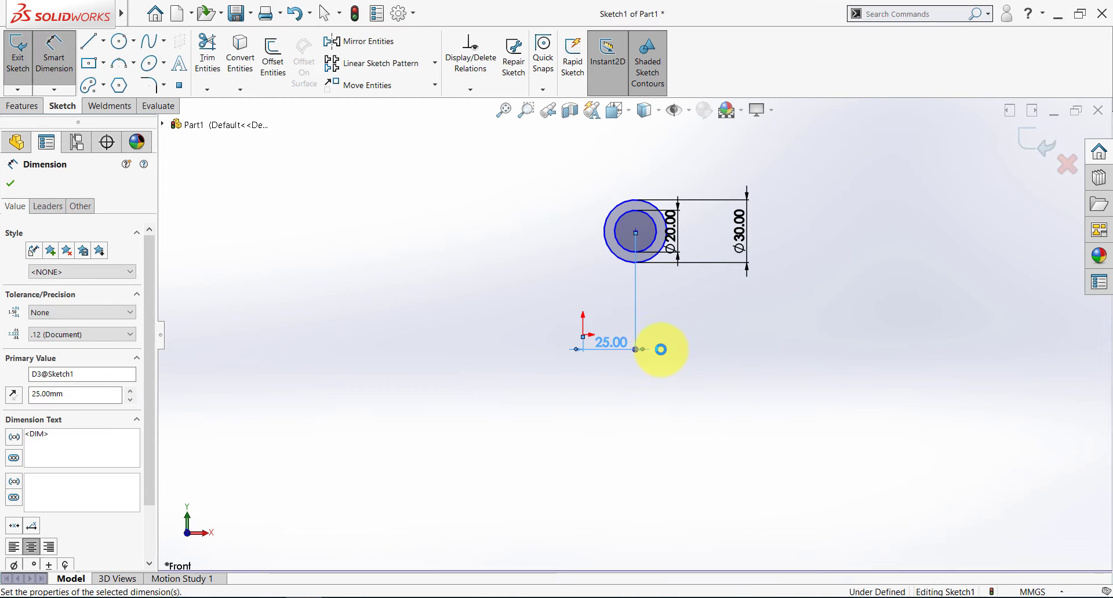
- Set the vertical distance between the origin and the circles' centre to 40 mm
click(636, 232)
click(584, 336)
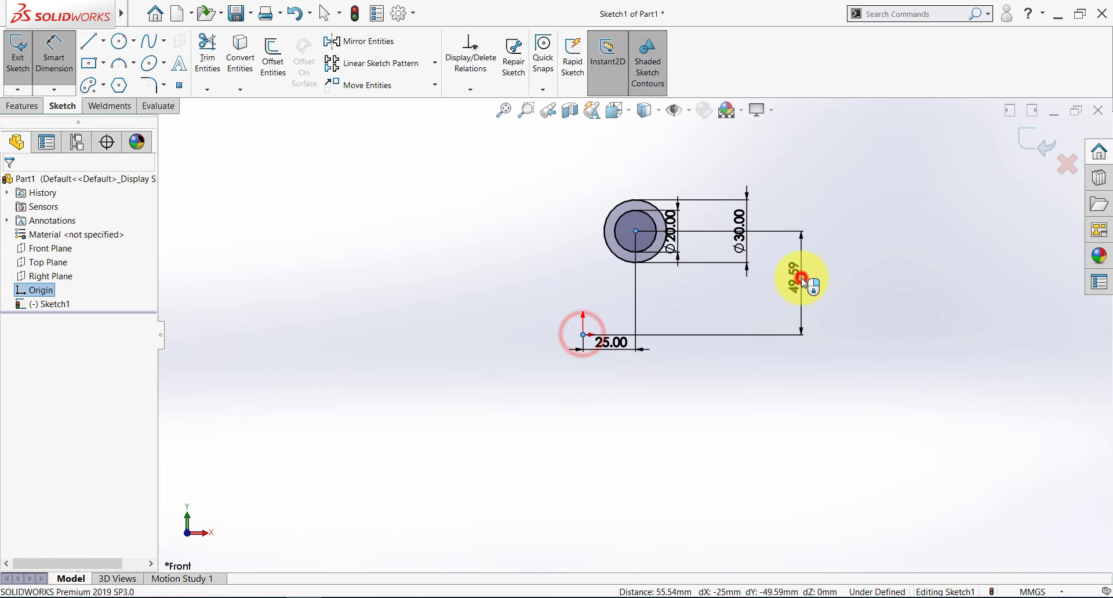
click(799, 283)
text(40)
key(Return)
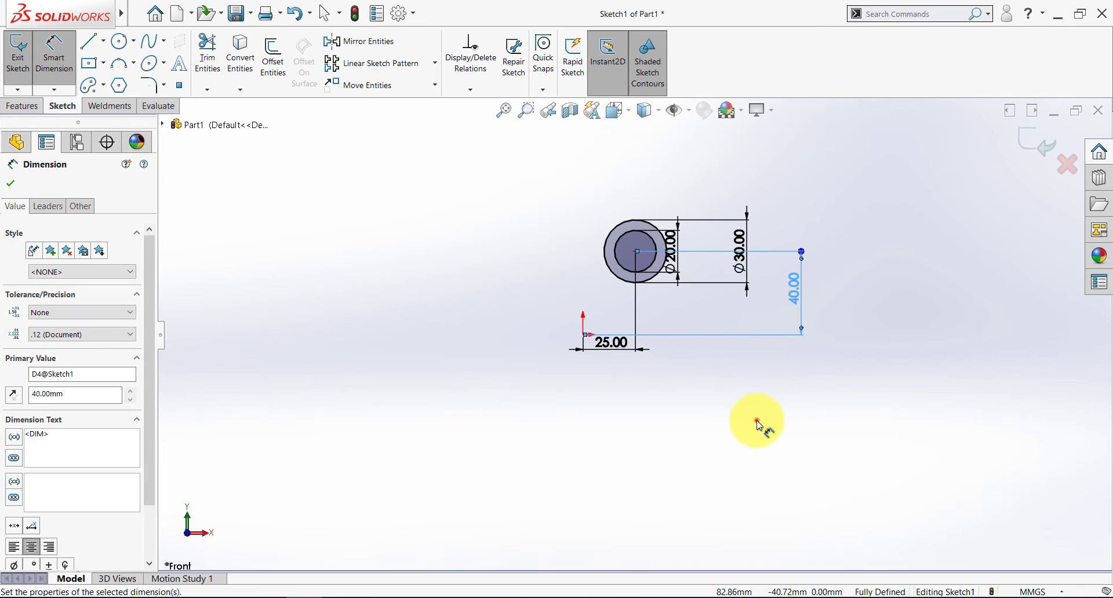
click(757, 420)
- Check the reference drawing, then sketch a vertical centerline about 38 mm long upward from the origin
key(alt+Tab)
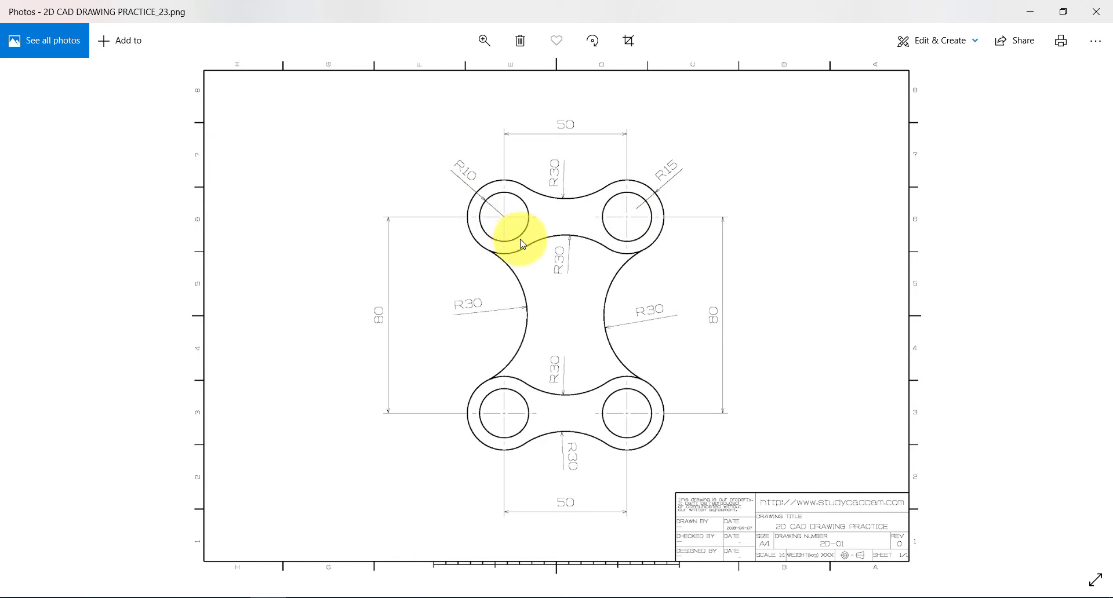
key(alt+Tab)
click(103, 42)
click(113, 72)
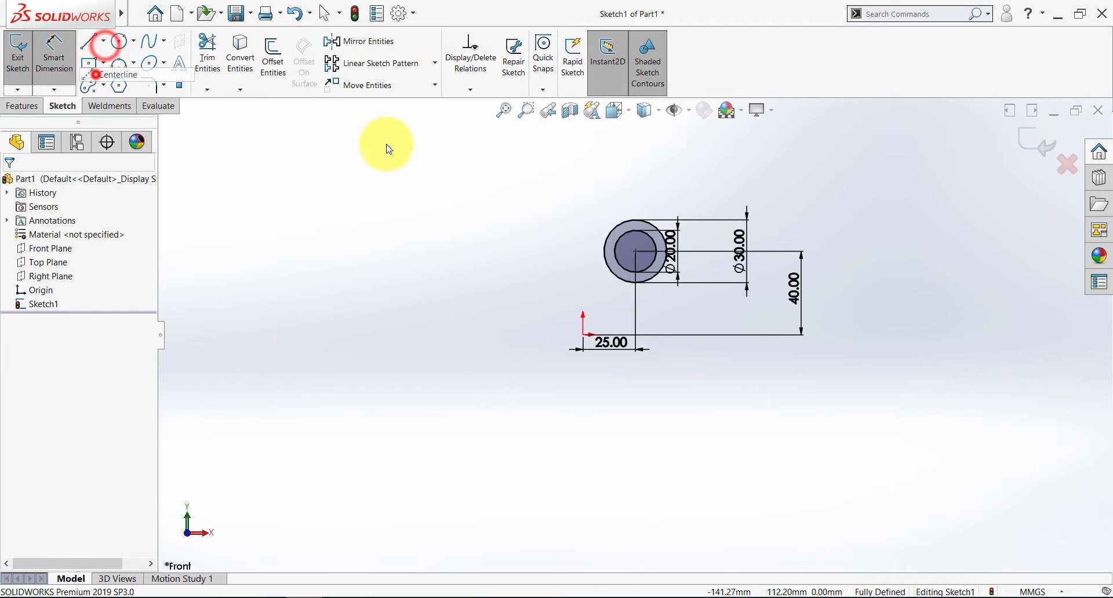
click(583, 342)
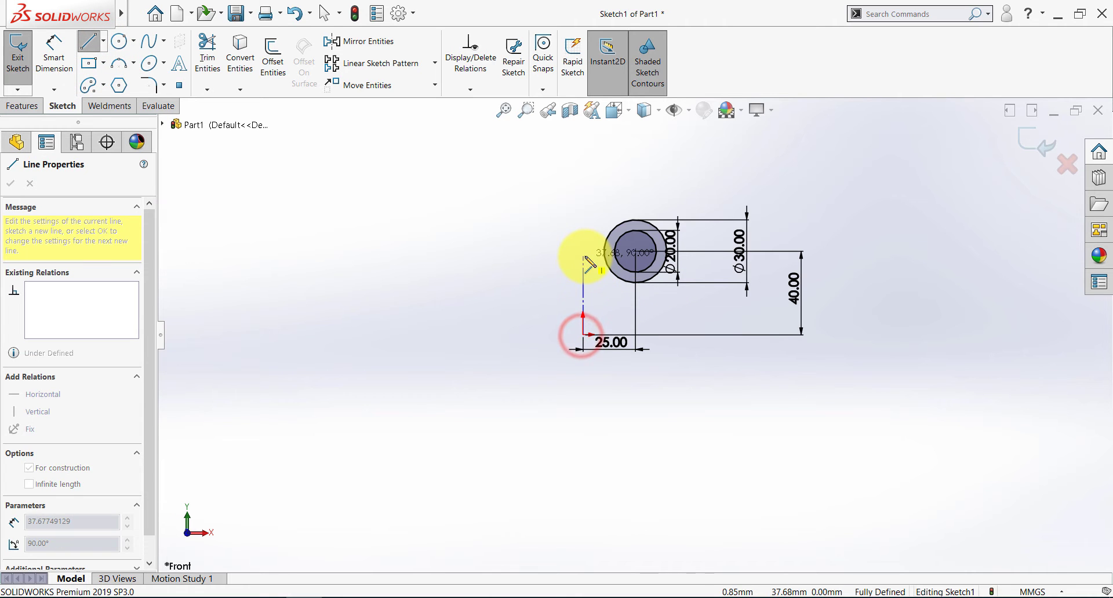
click(583, 256)
key(Escape)
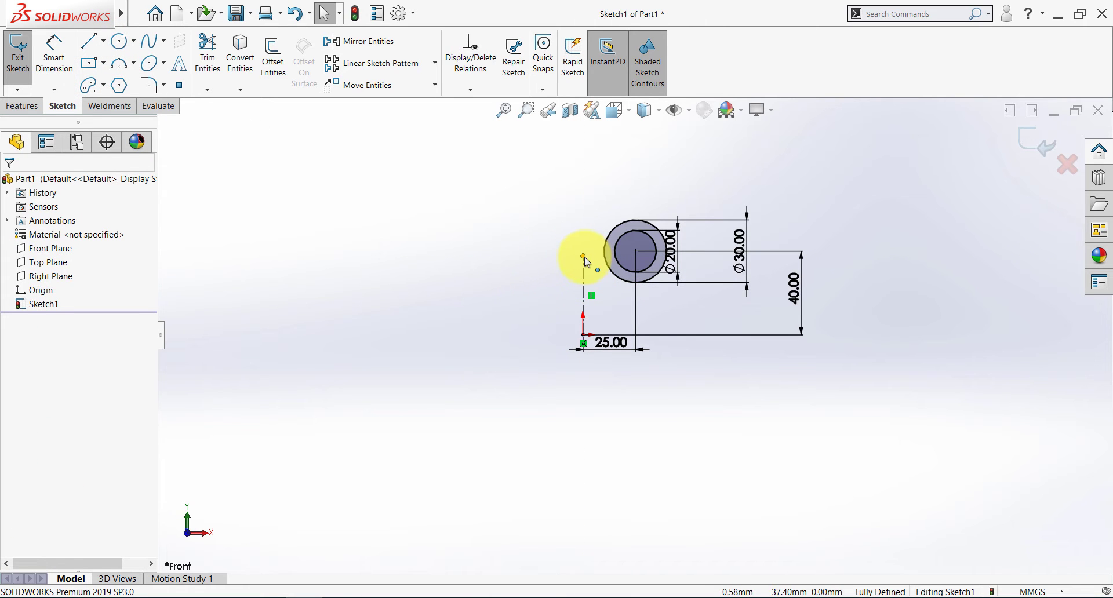
- Add a horizontal relation between the centerline's upper endpoint and the circles' centre
click(584, 256)
ctrl+click(636, 251)
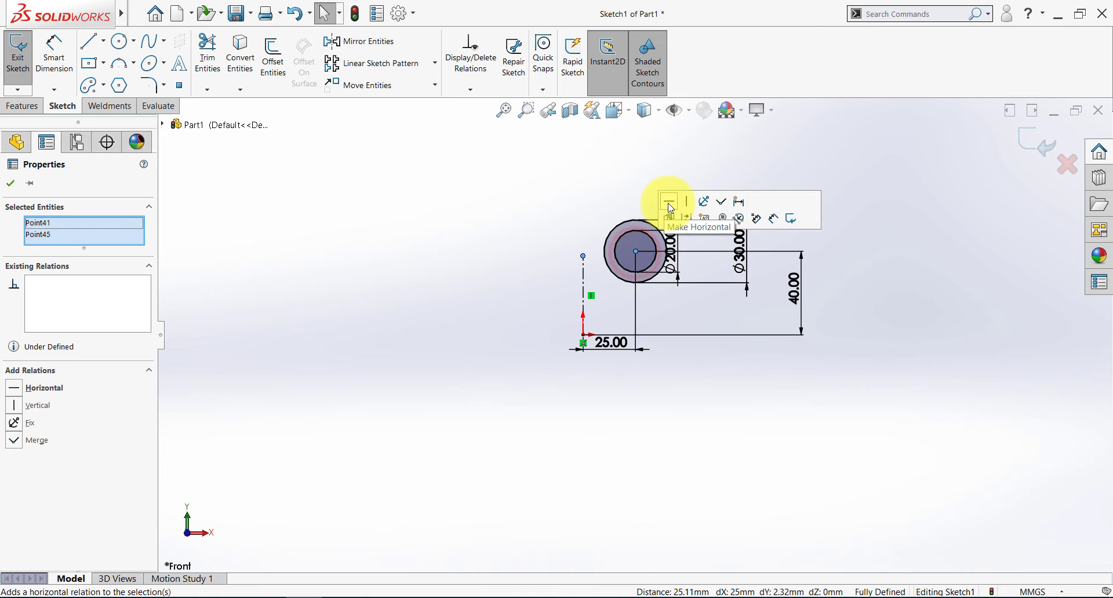
click(668, 203)
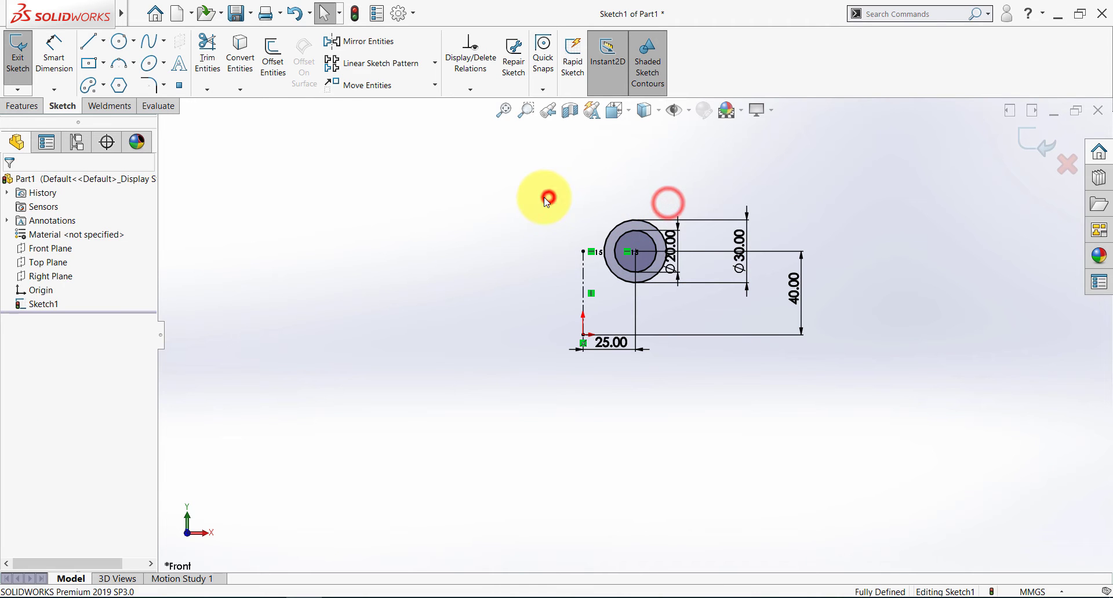
- Mirror both concentric circles about the vertical centerline, keeping the originals
click(364, 48)
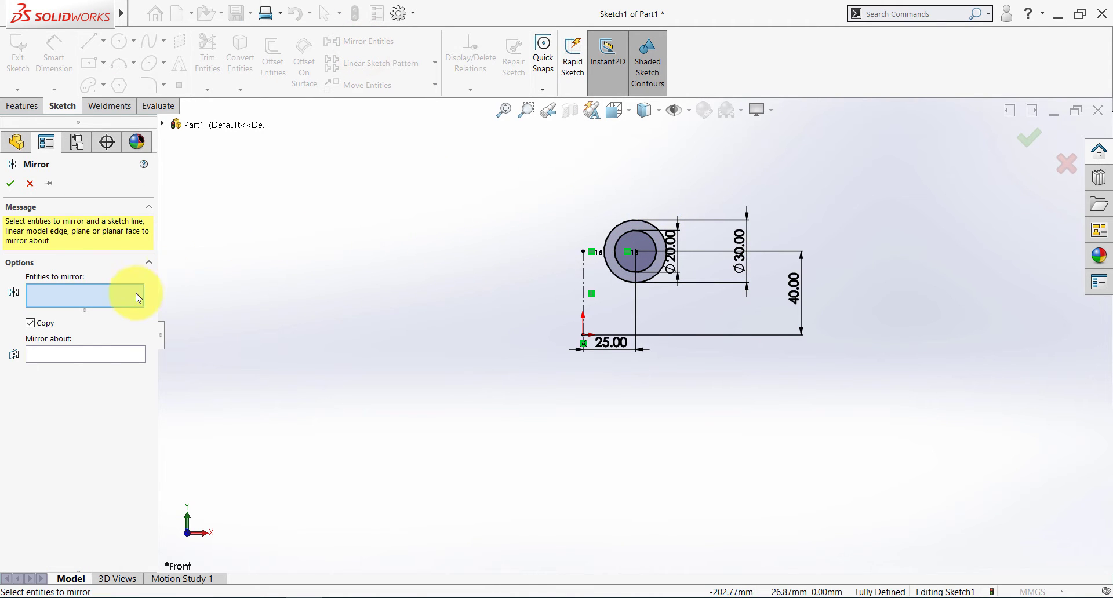
drag(609, 297, 606, 293)
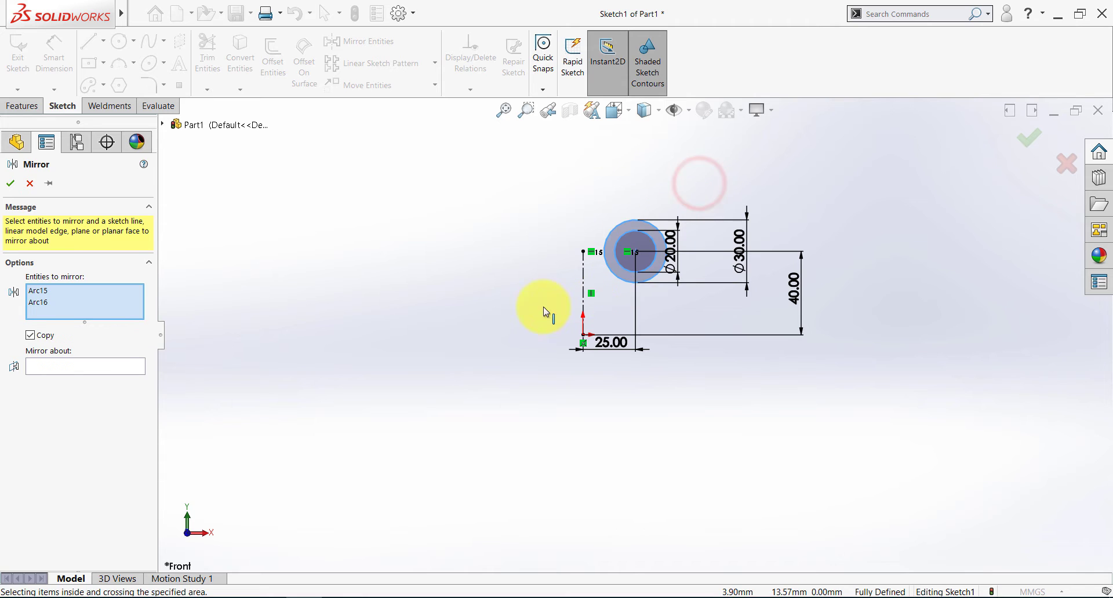
click(94, 367)
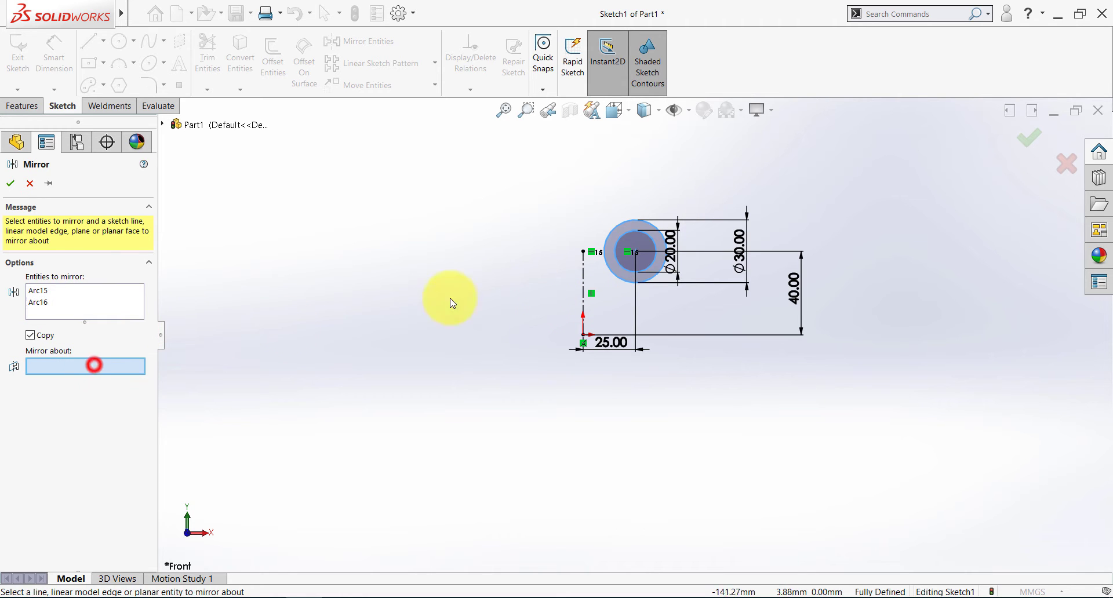
click(583, 273)
click(11, 184)
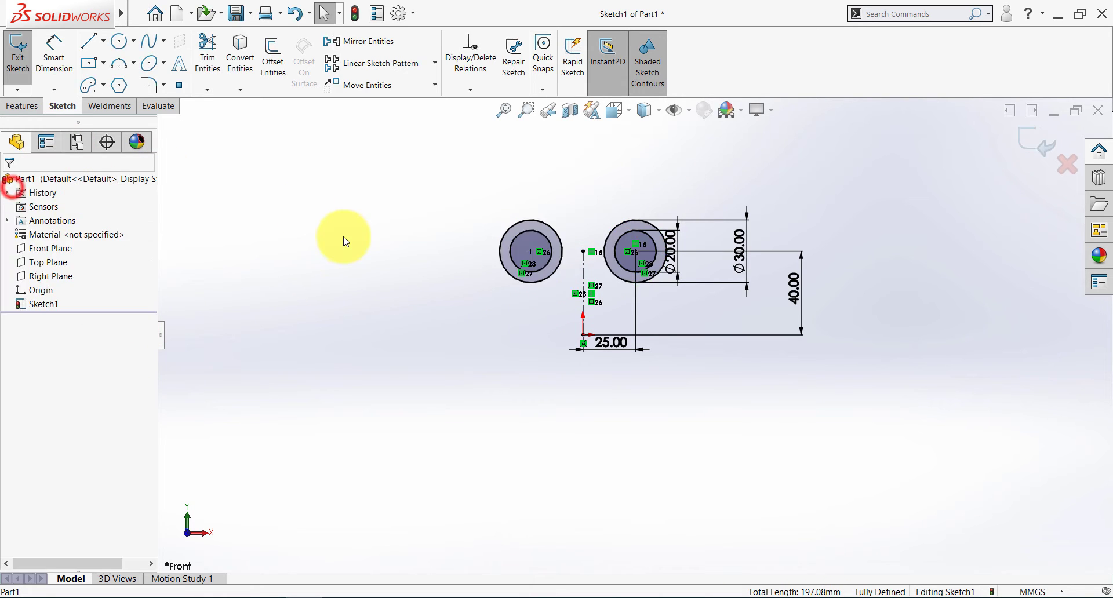
- Check the reference drawing and sketch a downward-bulging three-point arc of about 35 mm radius above and between the two circle pairs
key(alt+Tab)
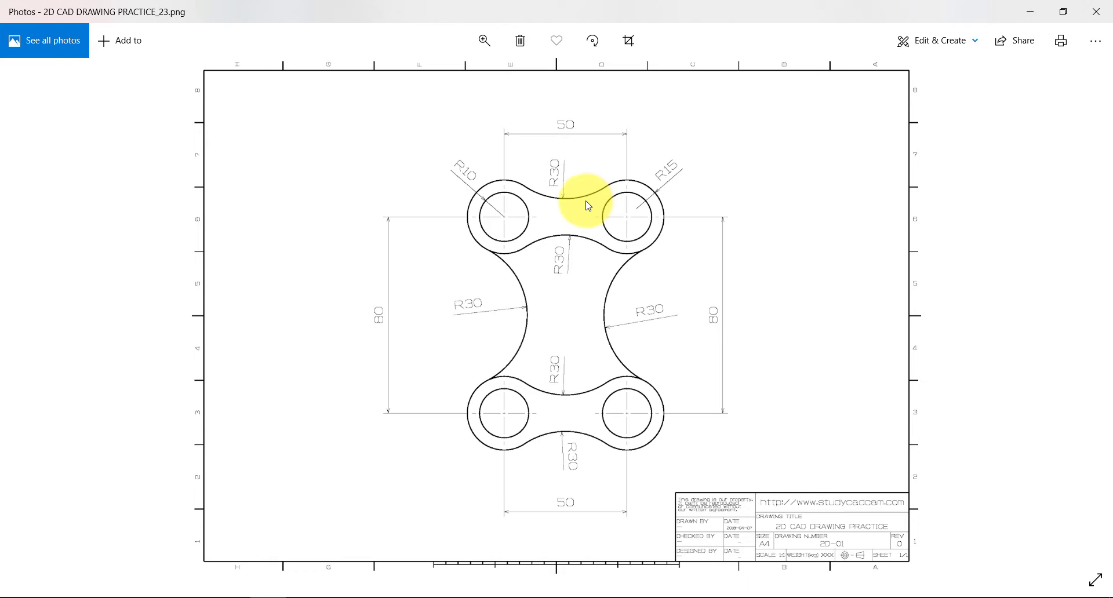
key(alt+Tab)
click(128, 65)
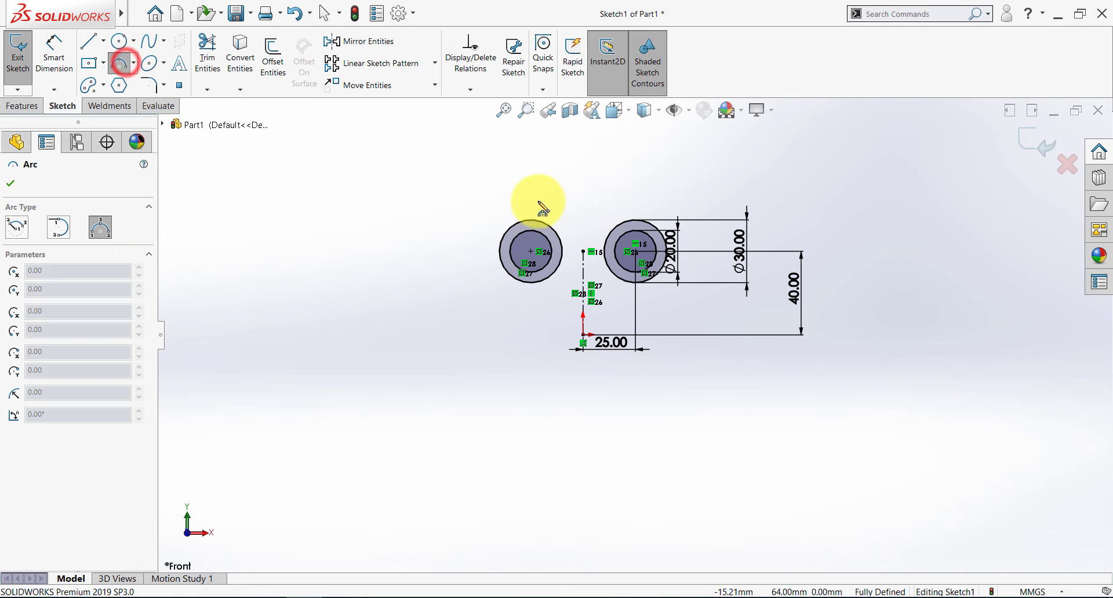
click(529, 200)
click(635, 209)
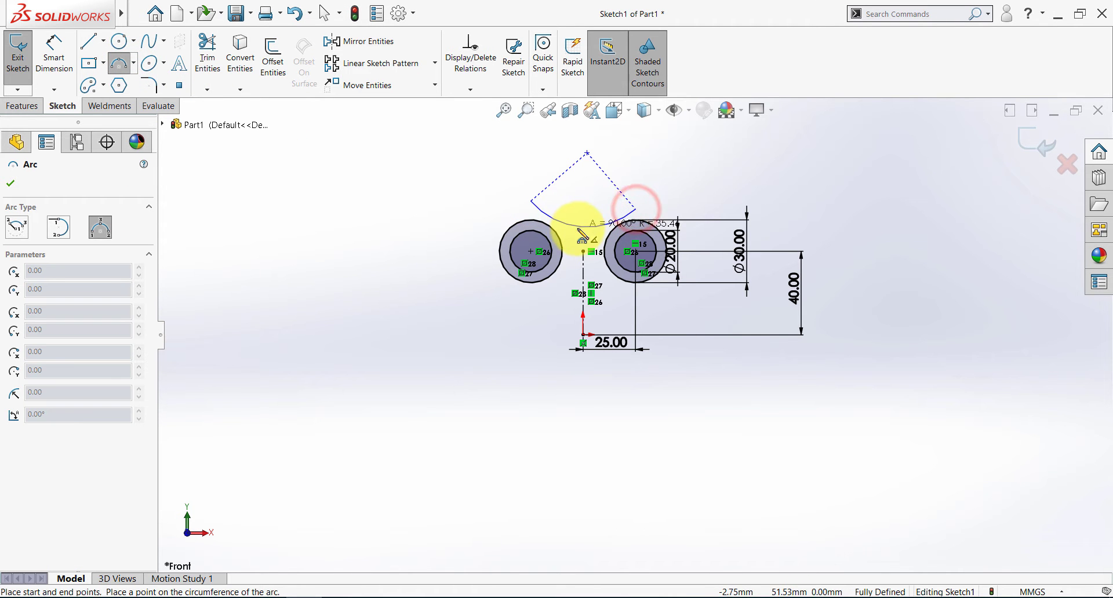
click(580, 226)
key(Escape)
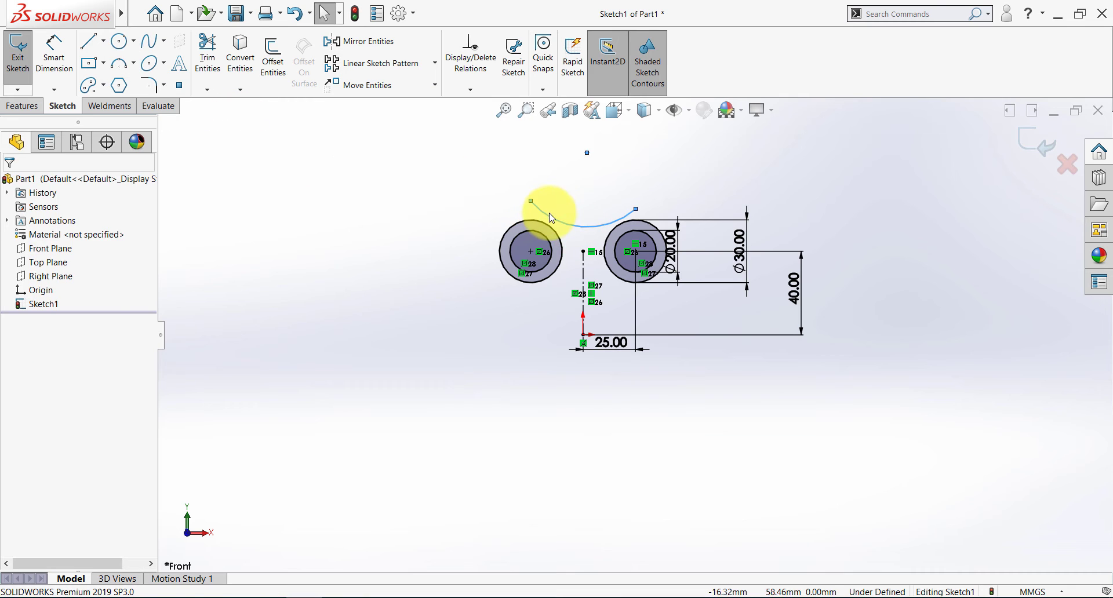
- Make the arc tangent to the outer circles of both circle pairs
click(550, 216)
ctrl+click(541, 221)
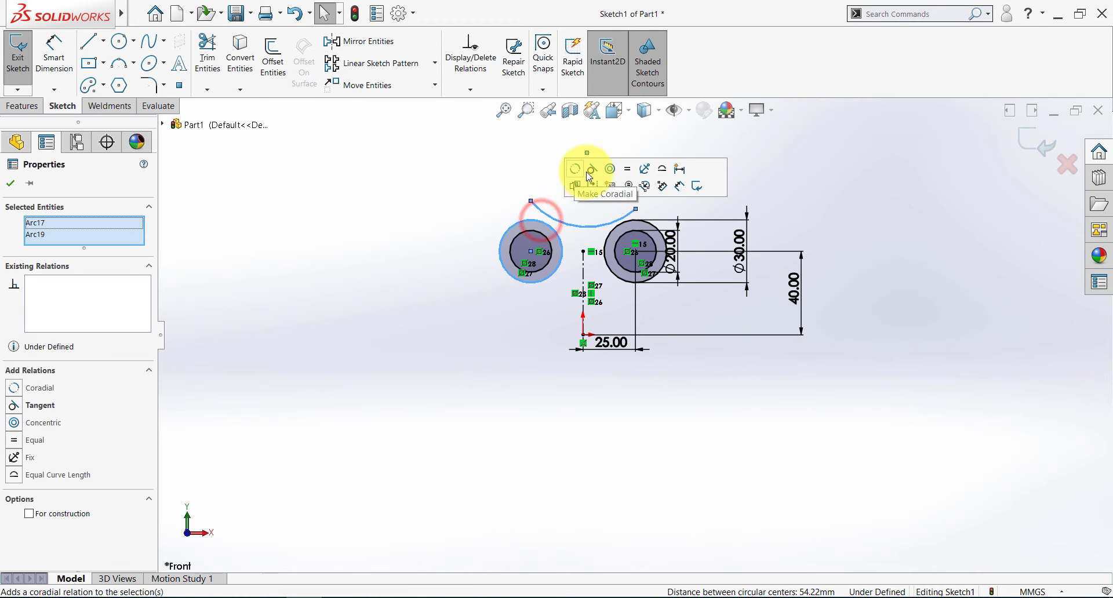
click(591, 169)
click(597, 235)
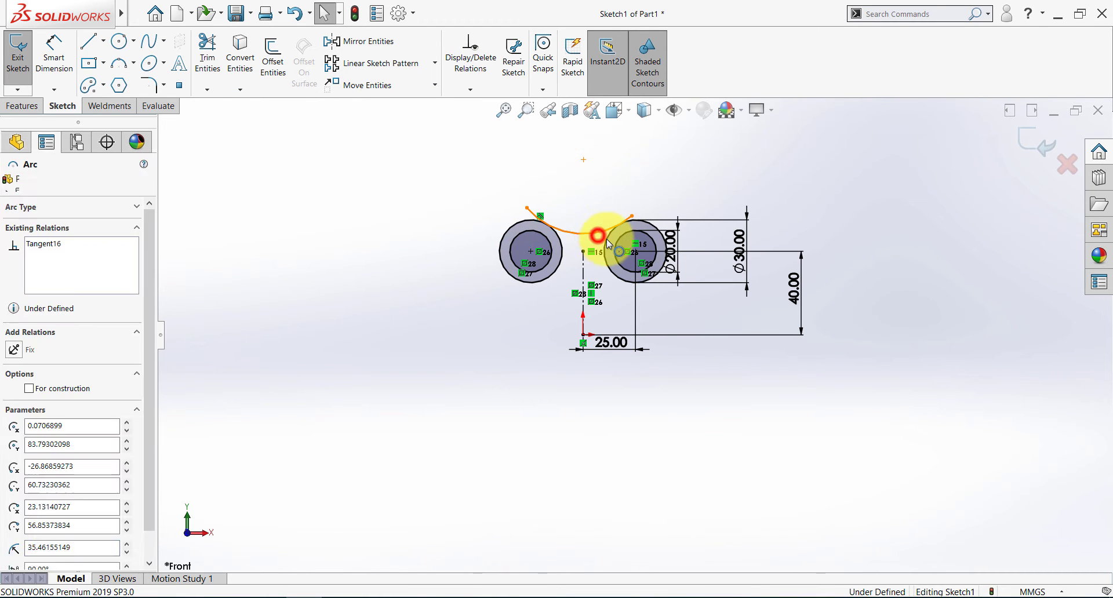
ctrl+click(606, 239)
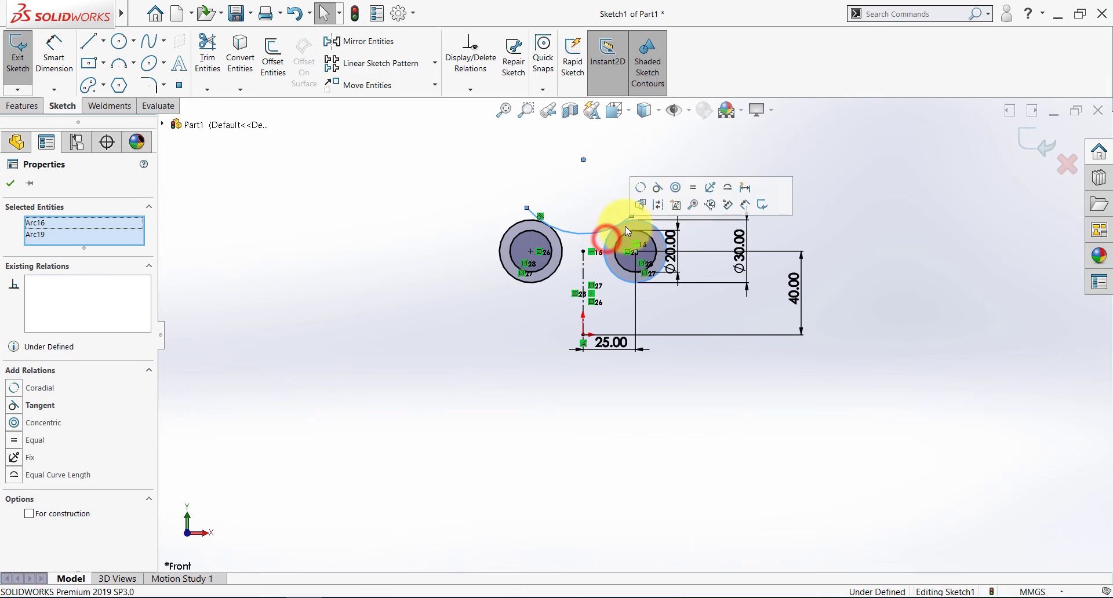
click(653, 193)
- Stretch both ends of the arc past the outer circles and trim off the portions beyond the tangent points
drag(630, 216, 644, 191)
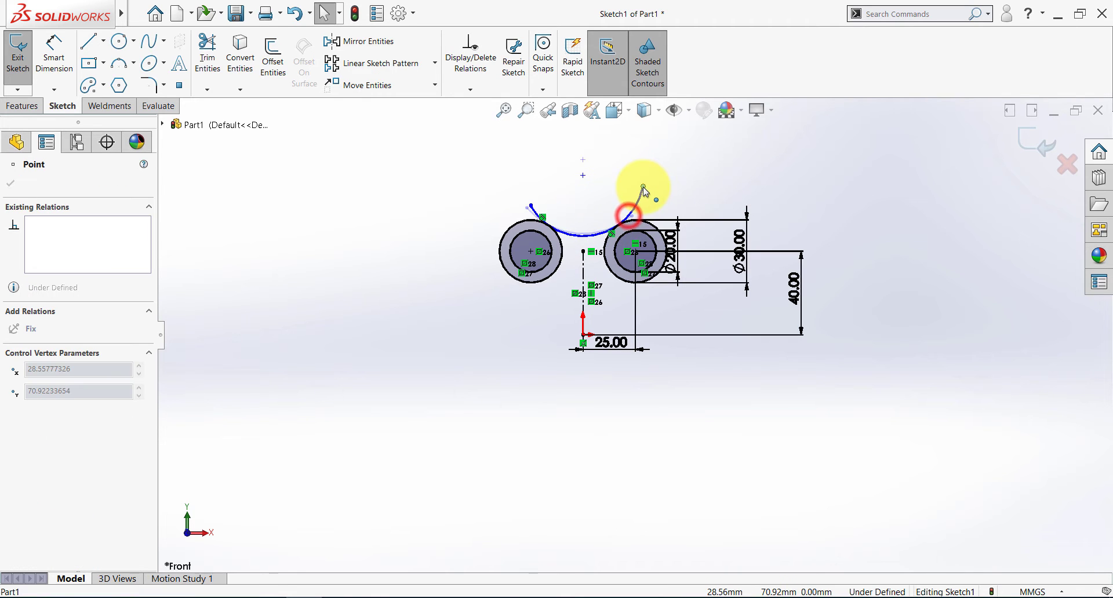
drag(530, 206, 525, 186)
click(444, 192)
key(t)
drag(450, 198, 649, 203)
click(16, 185)
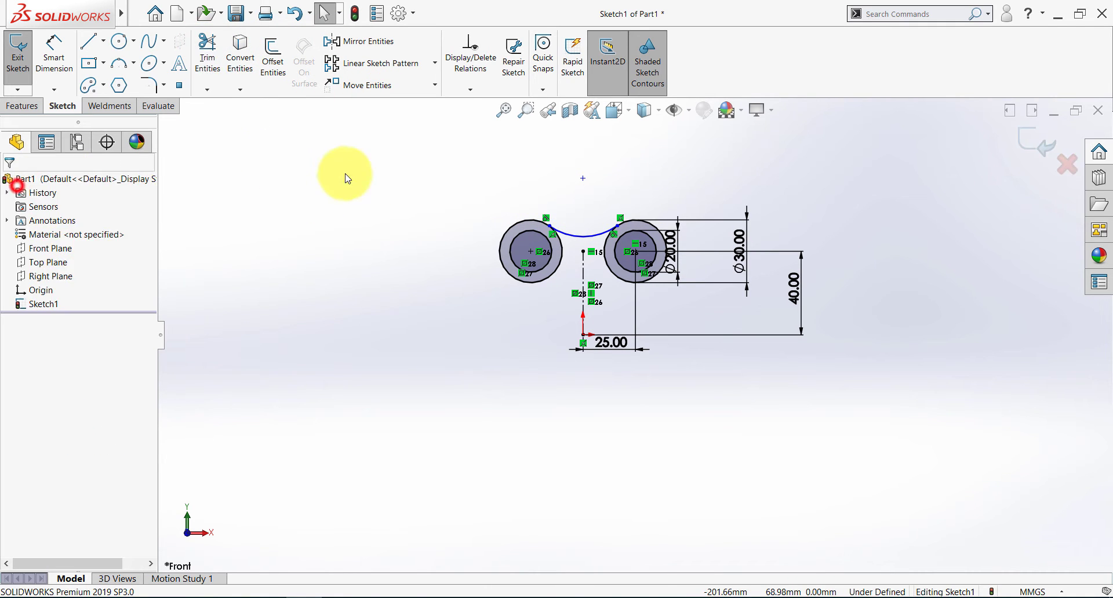
- Check the reference drawing again and return to the sketch
key(alt+Tab)
key(alt+Tab)
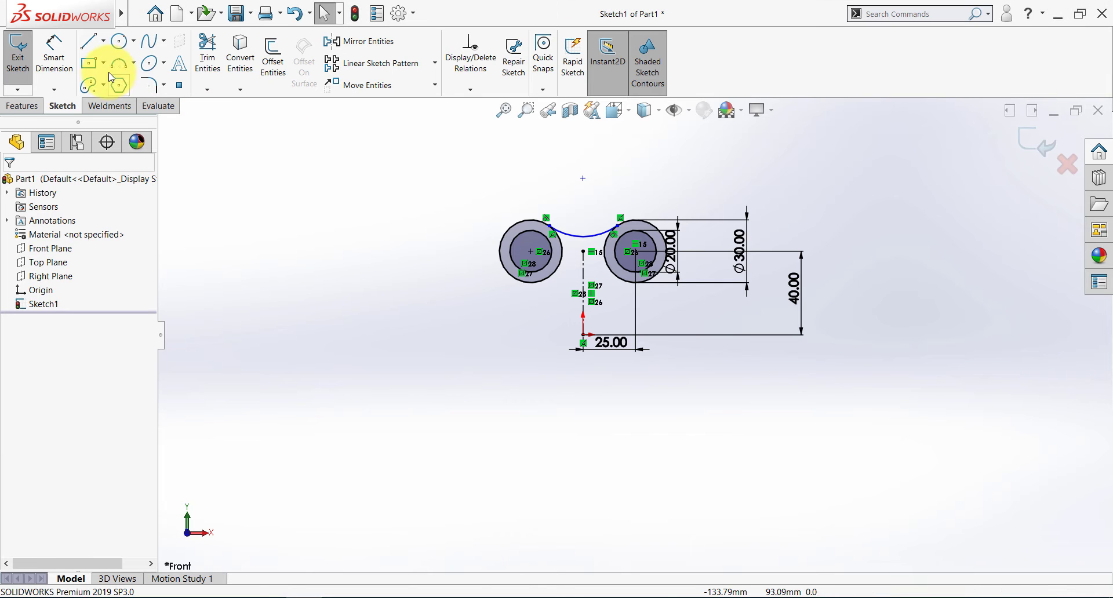
- Dimension the arc joining the two outer circles with a 30 mm radius
click(52, 46)
click(583, 238)
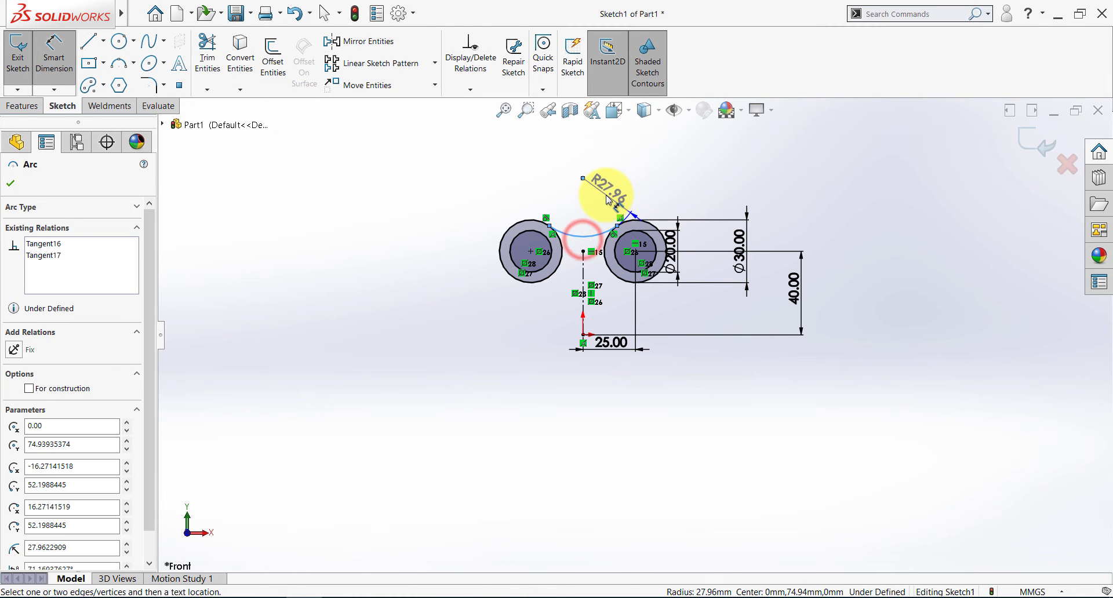
click(606, 195)
key(Return)
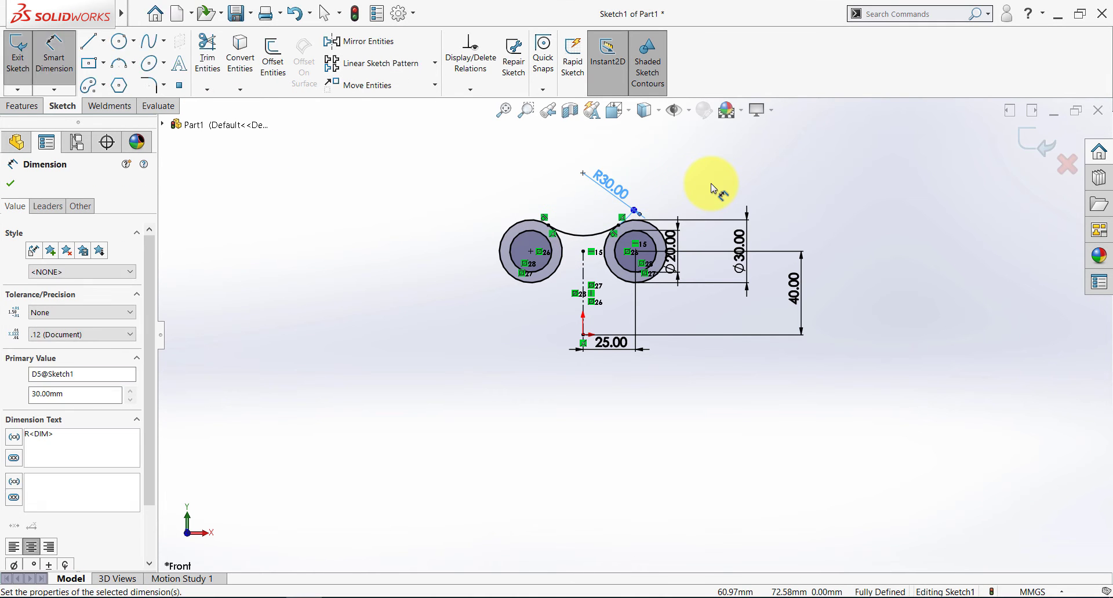
click(711, 183)
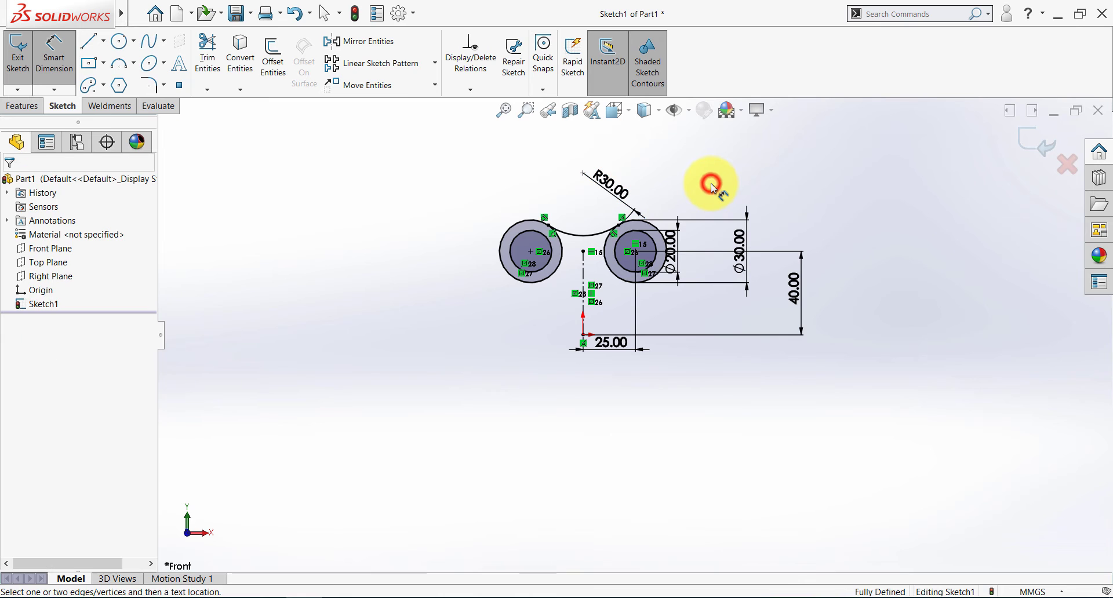
- Draw a horizontal centerline from the upper end of the vertical centerline to the centre of the left circle pair
click(133, 41)
click(104, 41)
click(94, 73)
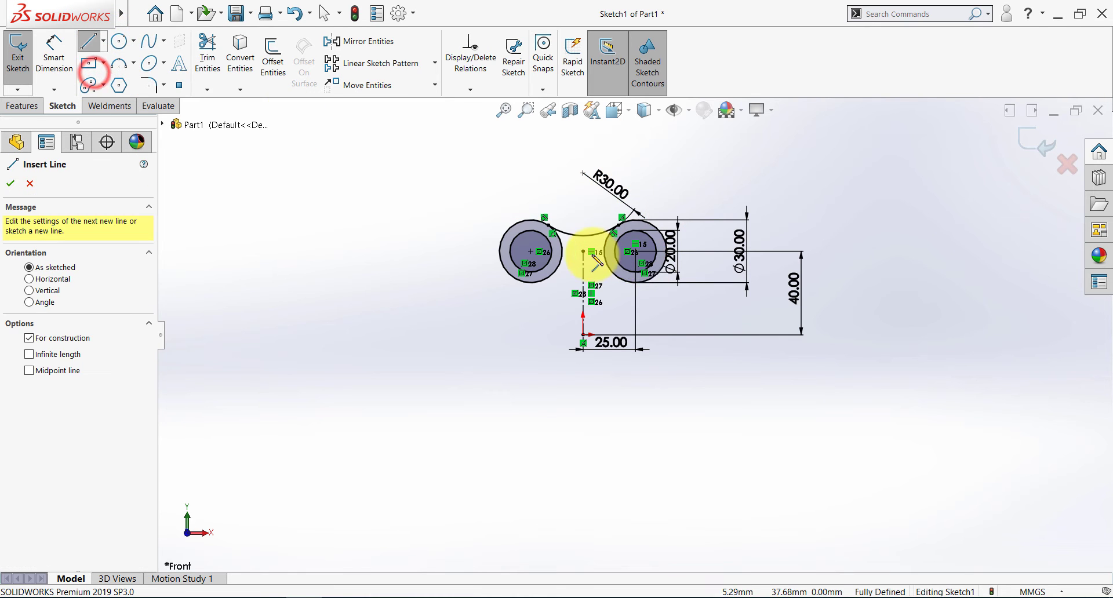
click(583, 252)
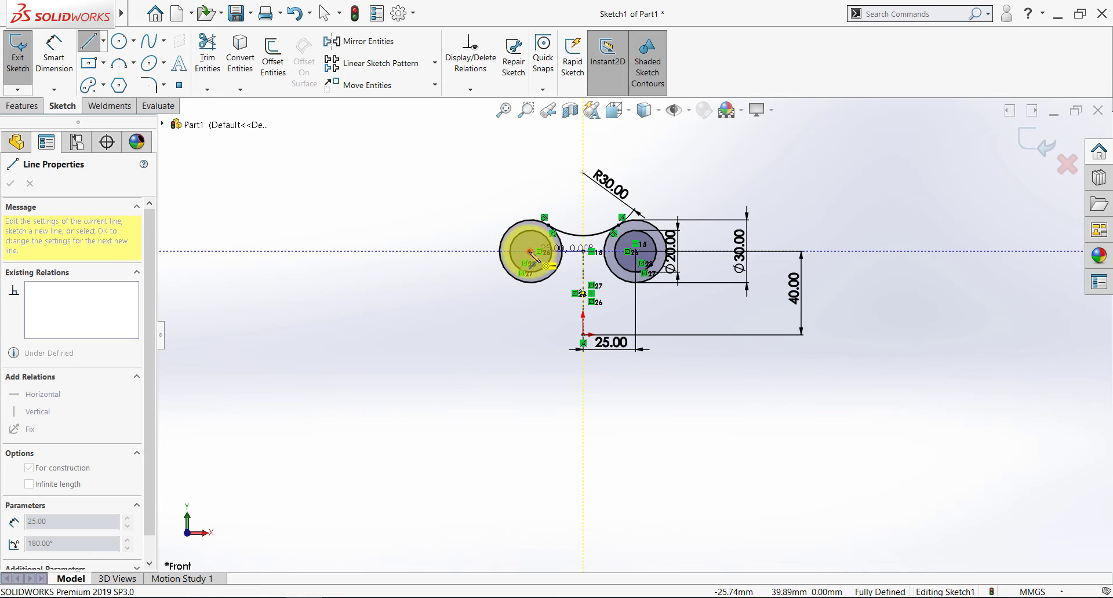
click(530, 252)
key(Escape)
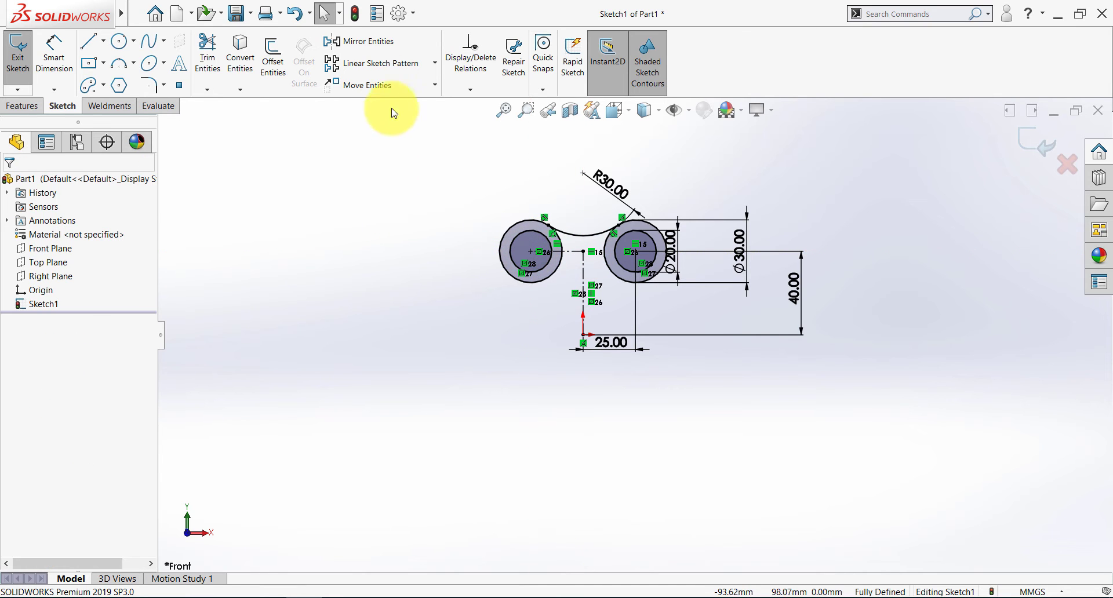
- Mirror the R30 arc about the horizontal centerline between the circle pairs, keeping the original
click(381, 43)
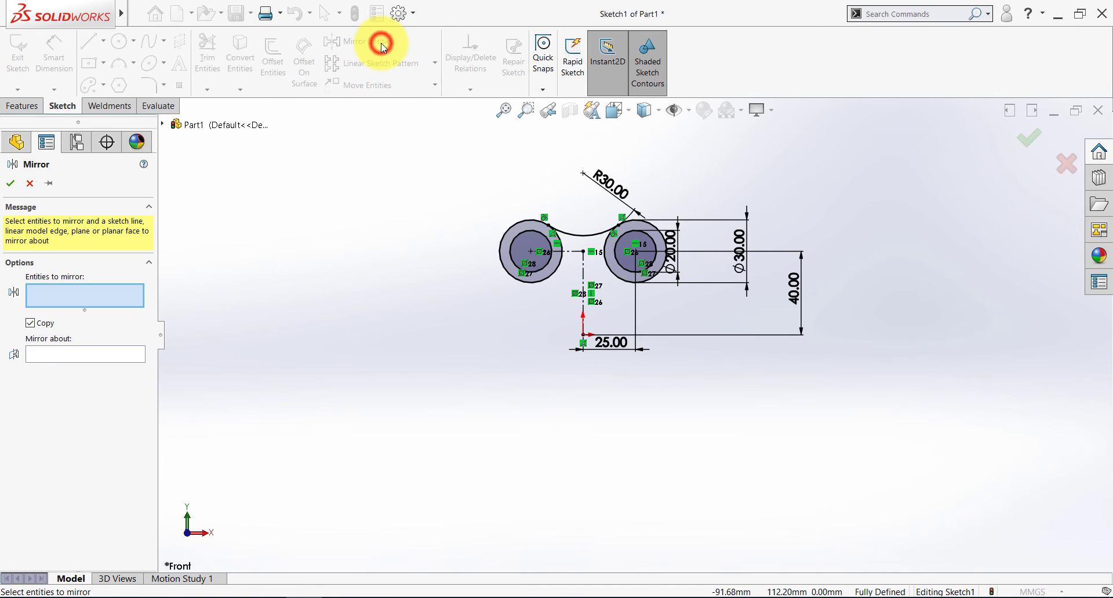
click(596, 237)
click(69, 355)
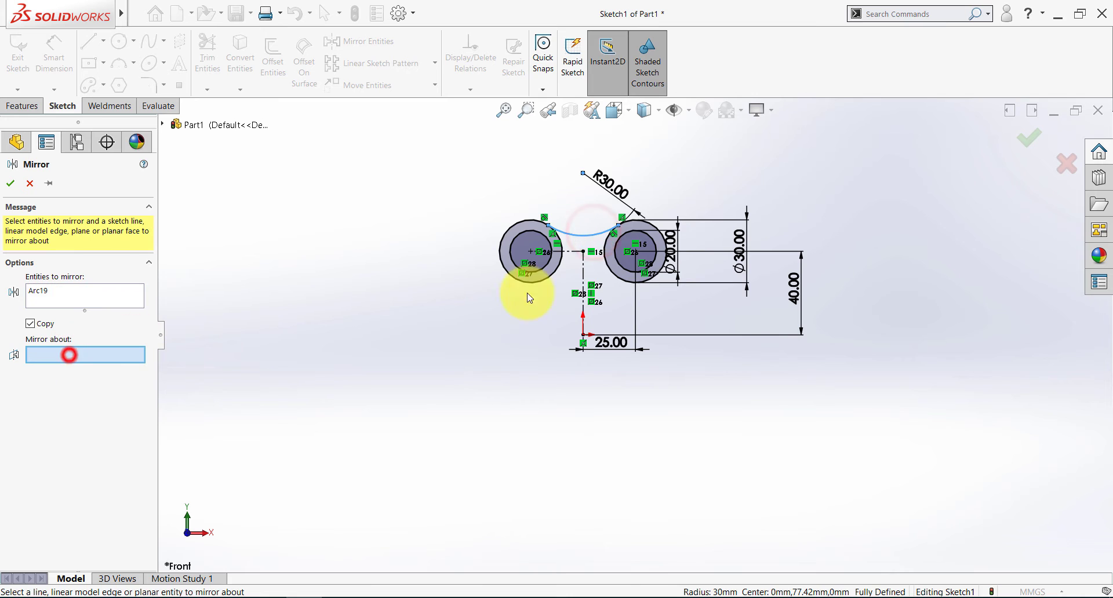
click(577, 258)
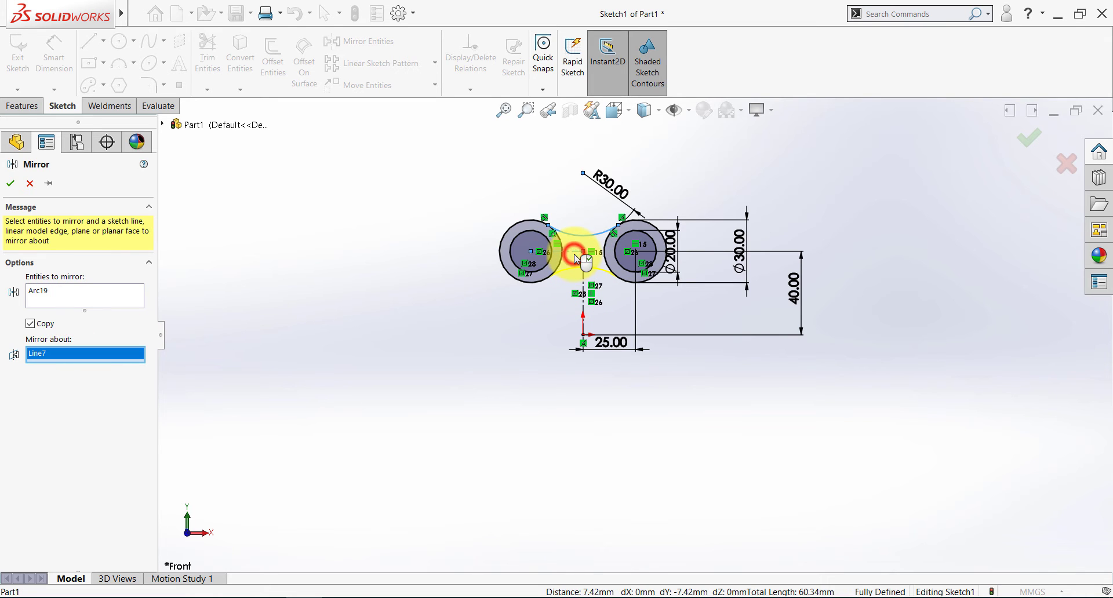
click(10, 183)
click(279, 276)
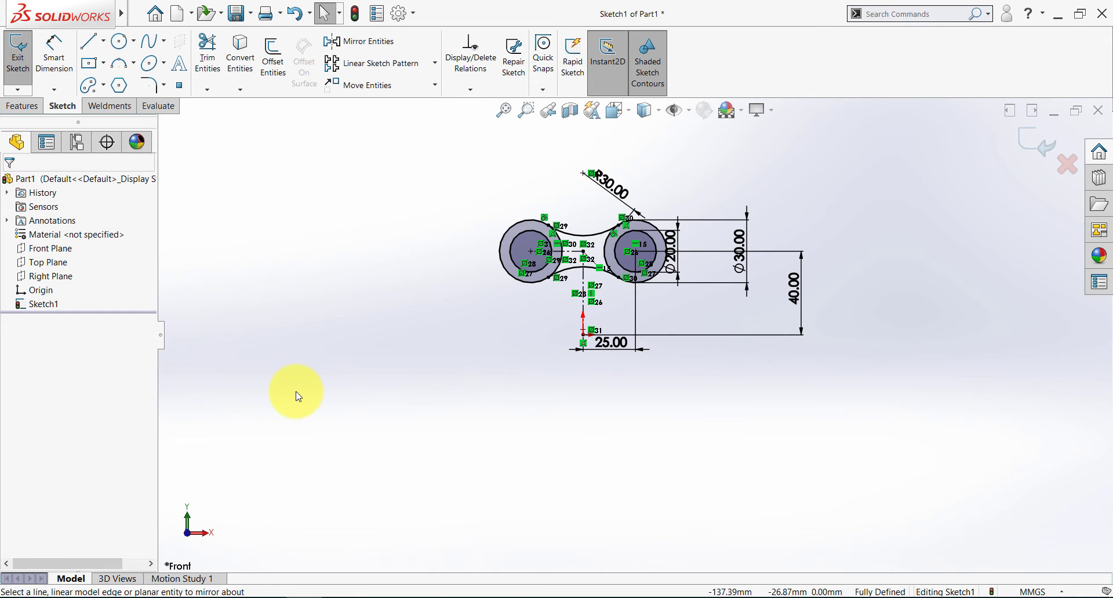
- Check the reference drawing and trim the inner portions of both outer circles between the two R30 arcs
key(alt+Tab)
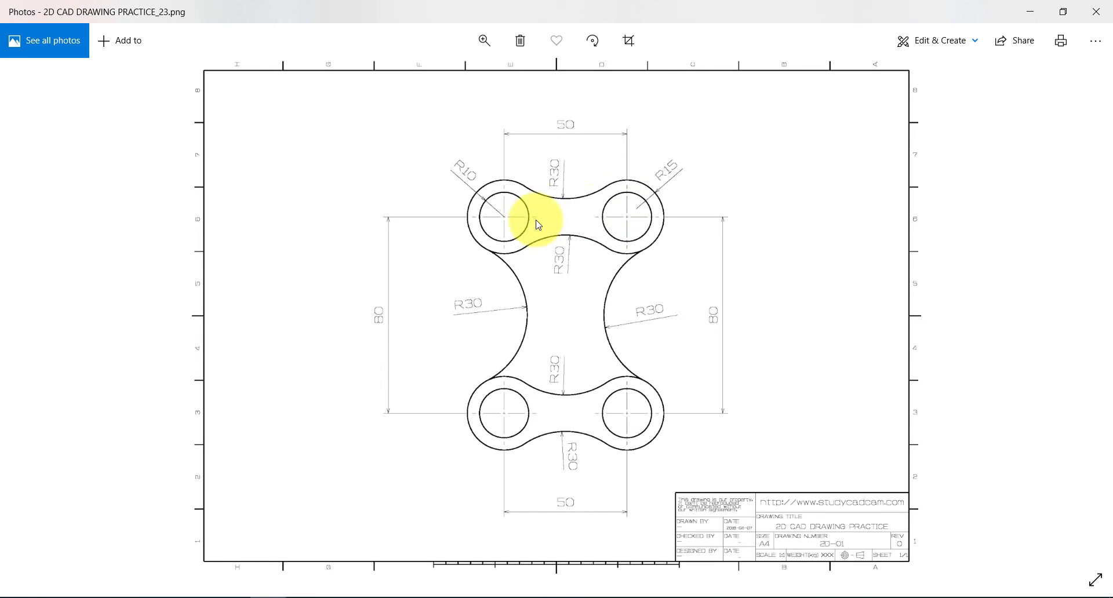
key(alt+Tab)
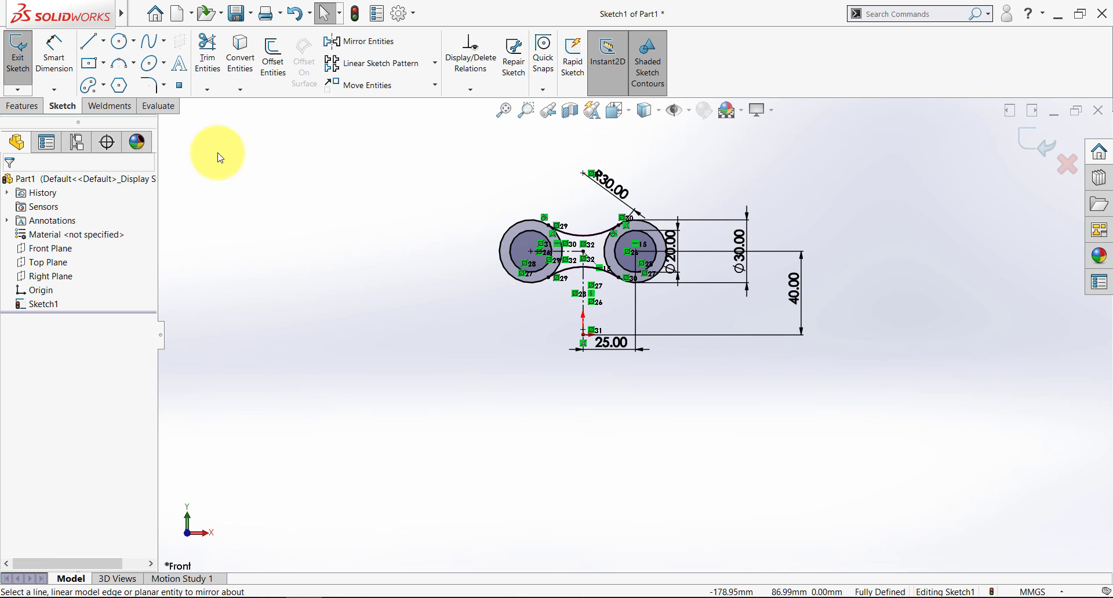
click(208, 58)
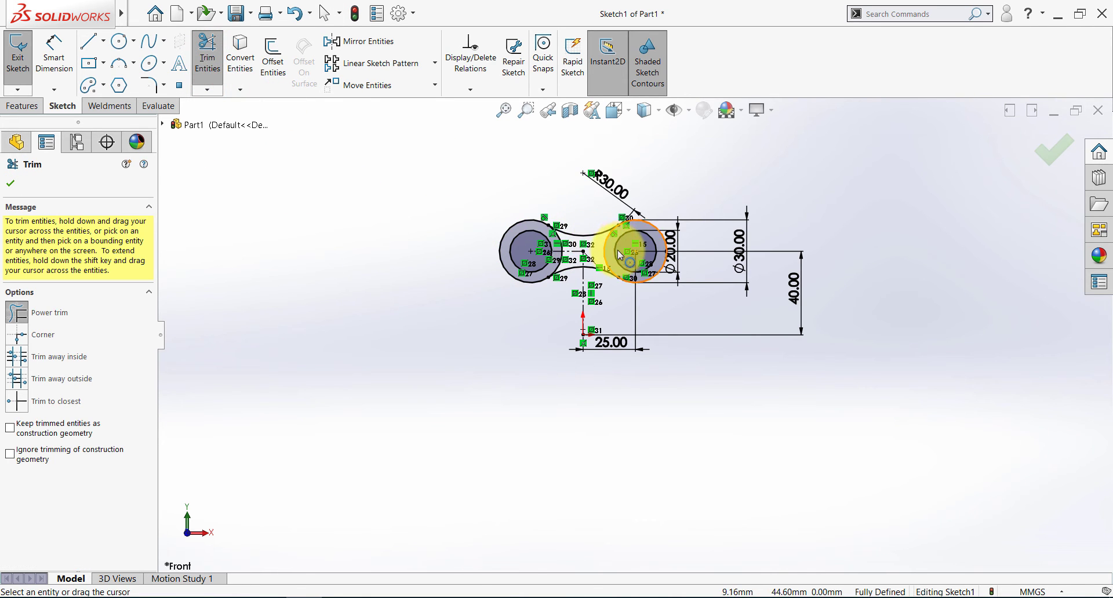
scroll(619, 249, down, 4)
mouse_move(563, 250)
mouse_down()
mouse_move(596, 248)
mouse_move(488, 251)
mouse_move(515, 298)
mouse_up()
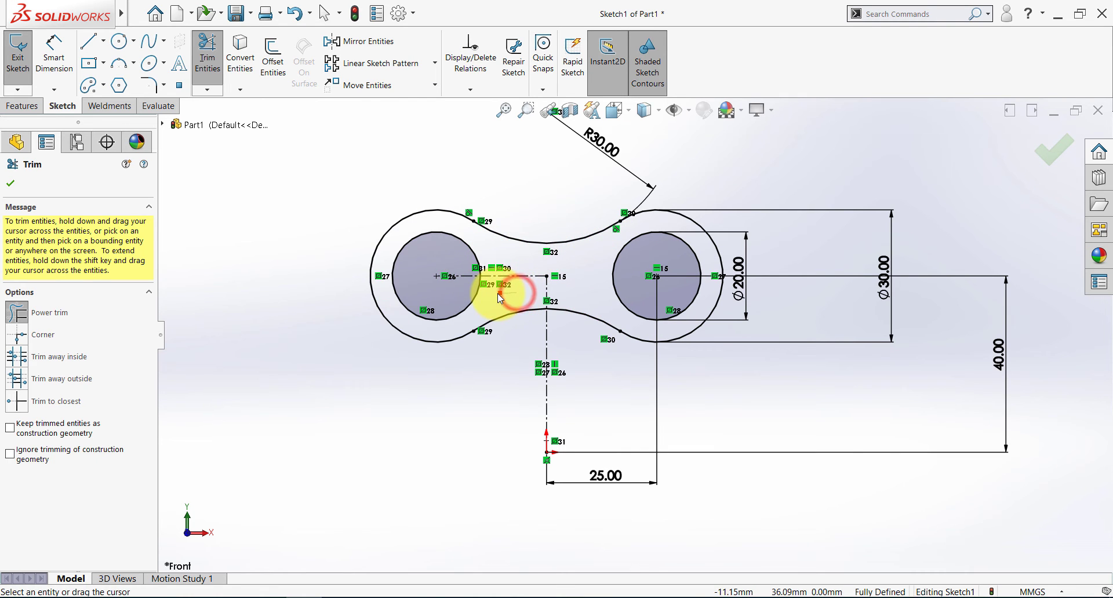
click(11, 187)
click(504, 110)
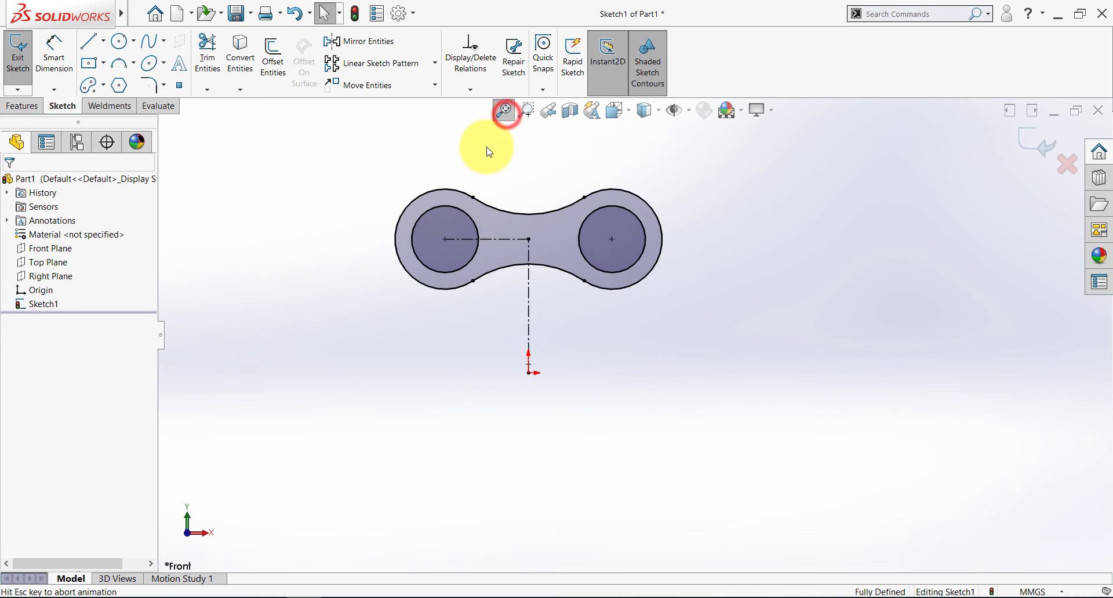
- Draw a horizontal centerline leftward from the origin and align its free end vertically with the left circle centre
click(102, 44)
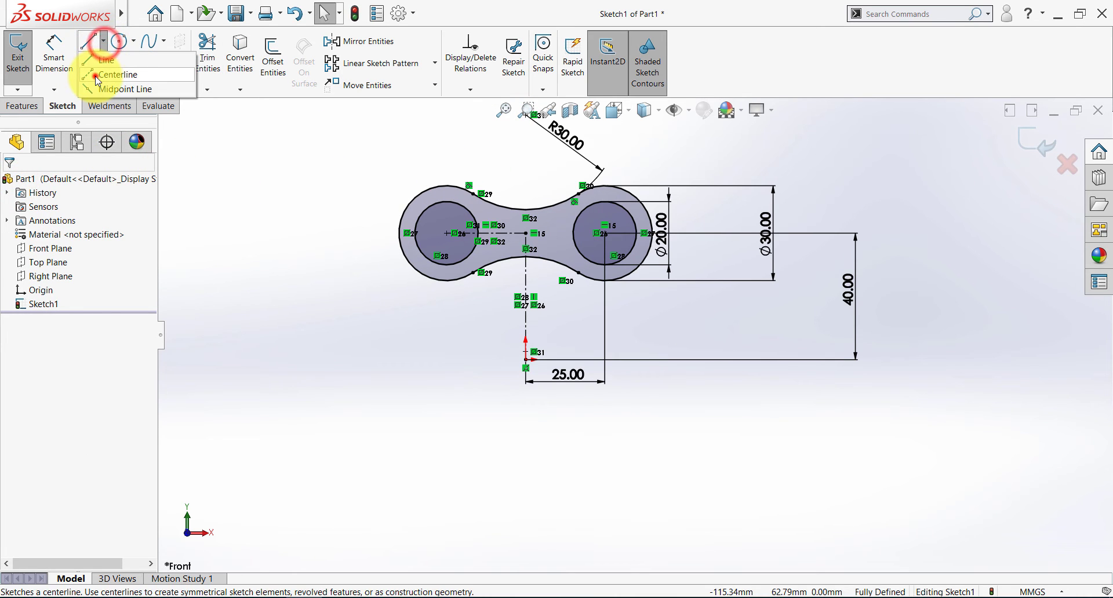
click(98, 70)
click(526, 359)
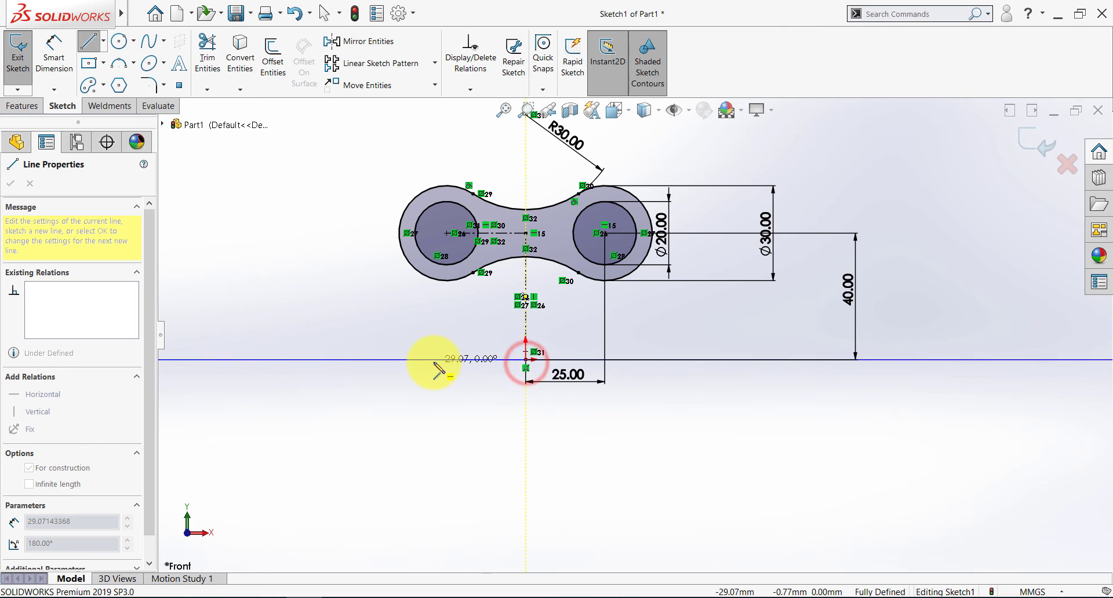
click(434, 359)
key(Escape)
click(434, 360)
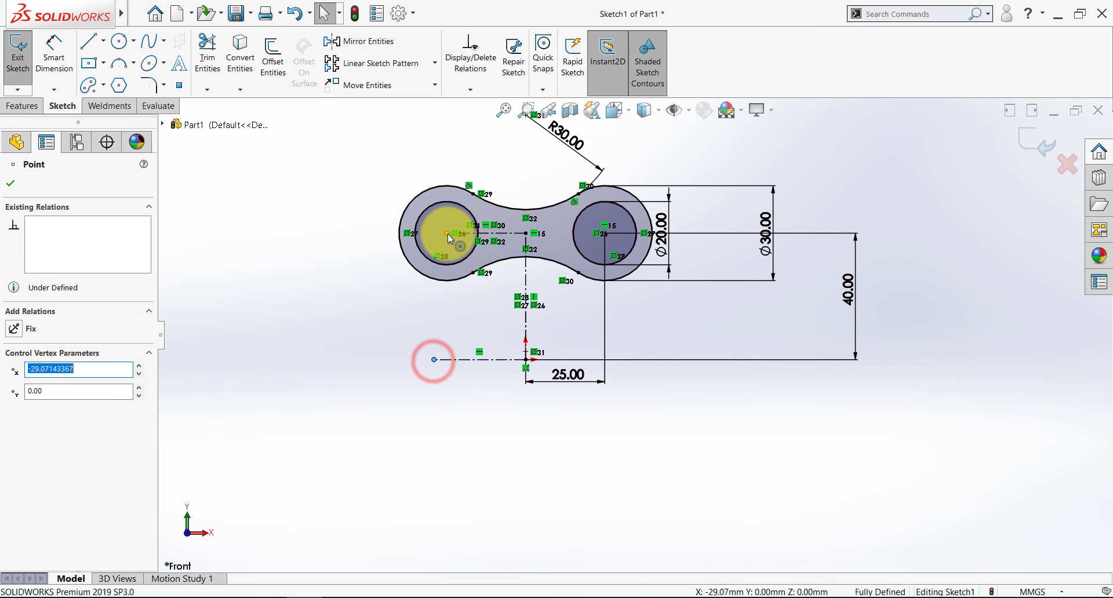
ctrl+click(447, 233)
click(497, 184)
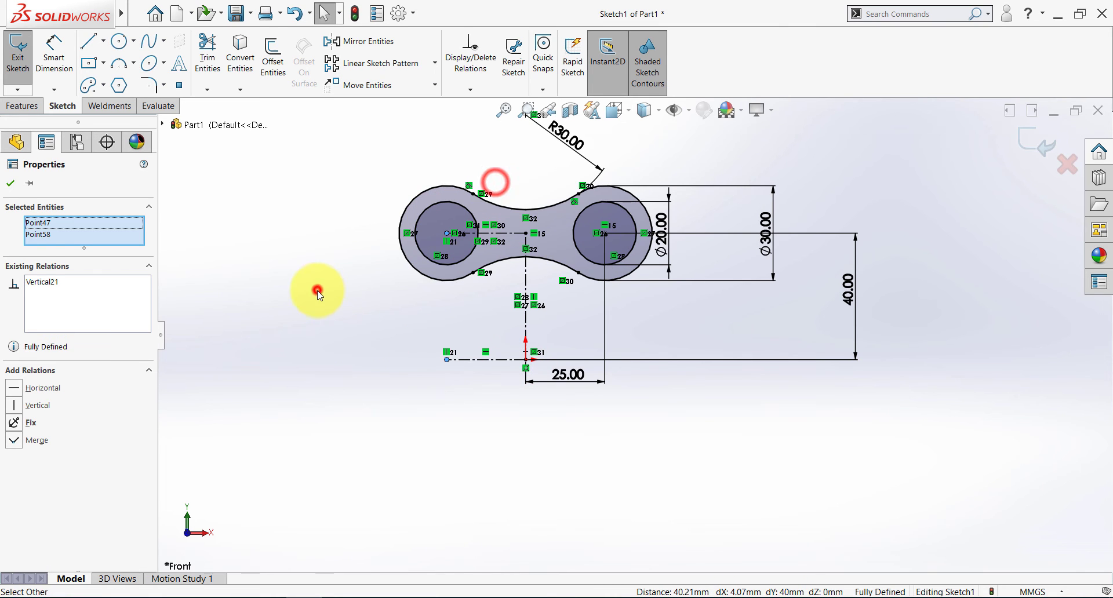
click(318, 294)
- Mirror the complete upper link, including its circles, arcs and centerlines, about the horizontal centerline through the origin
click(360, 42)
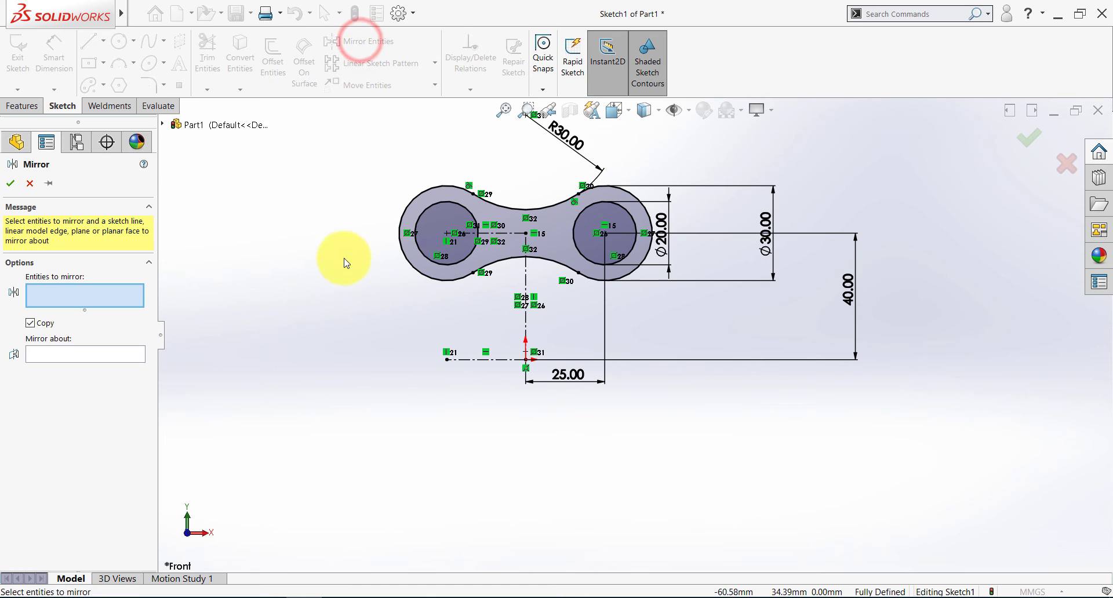
drag(704, 146, 394, 288)
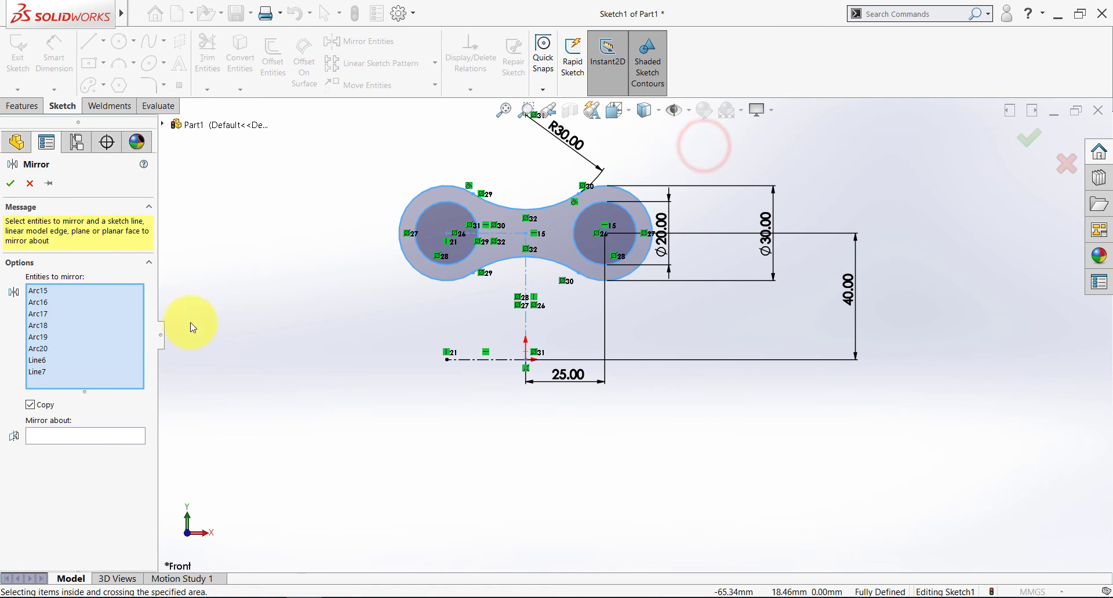
click(72, 439)
click(480, 361)
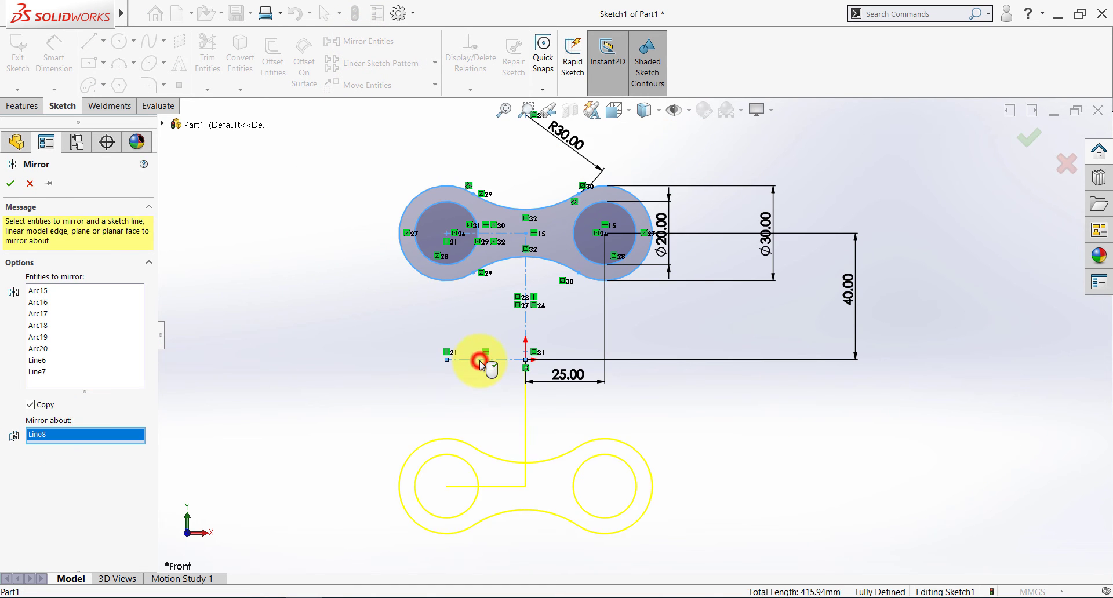
click(10, 183)
click(218, 285)
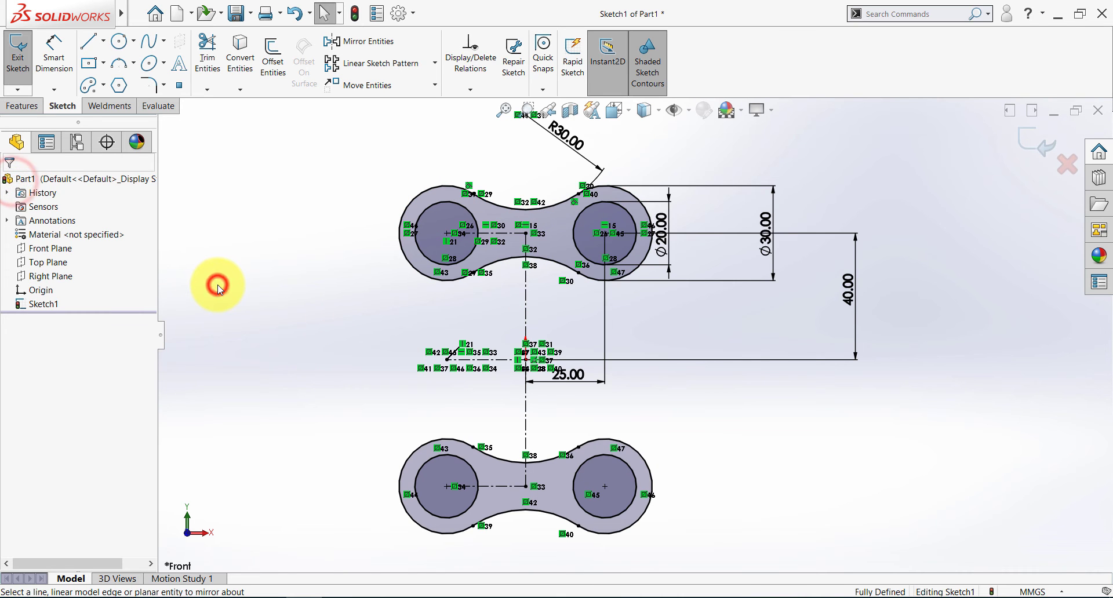
- Sketch a leftward-bulging three-point arc of about 47 mm radius on the right side between the upper and lower links
click(119, 65)
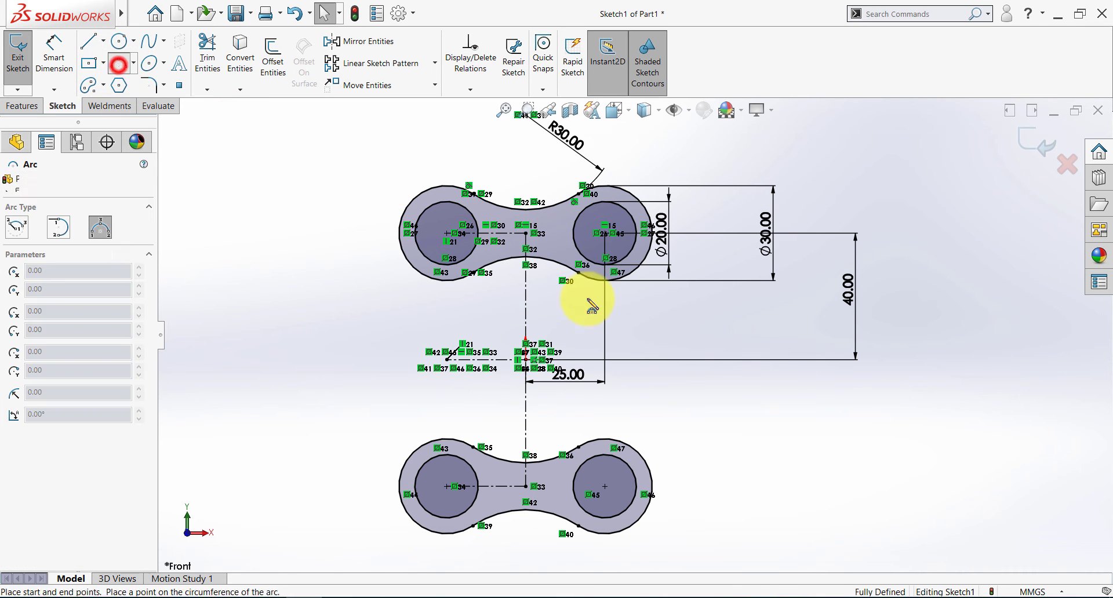
click(647, 426)
click(632, 362)
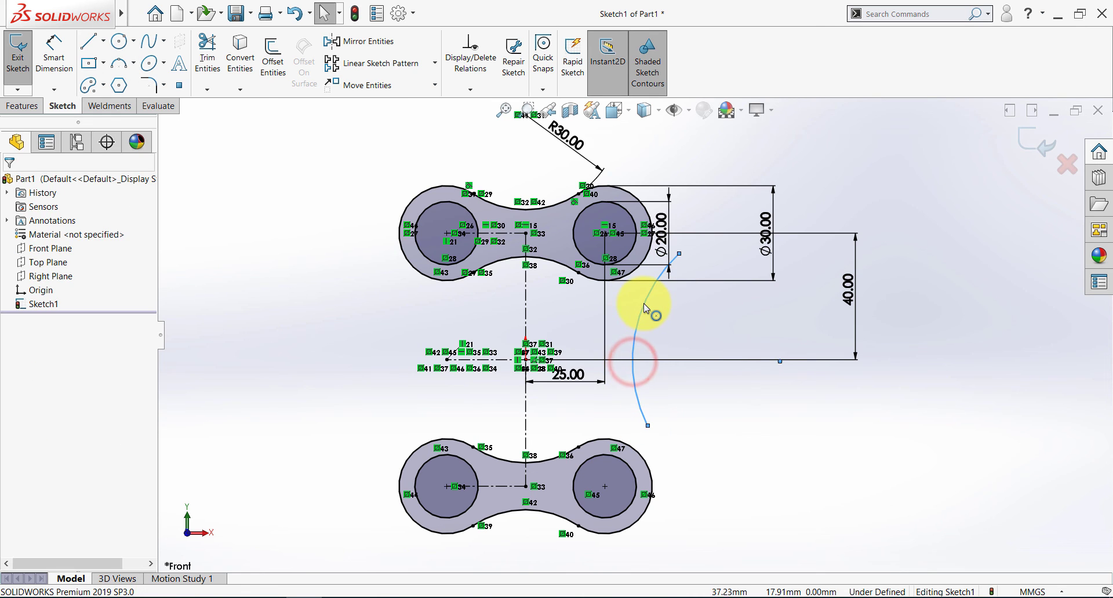
- Make the right-side arc tangent to the outer arcs around the upper-right and lower-right holes
click(642, 304)
ctrl+click(629, 276)
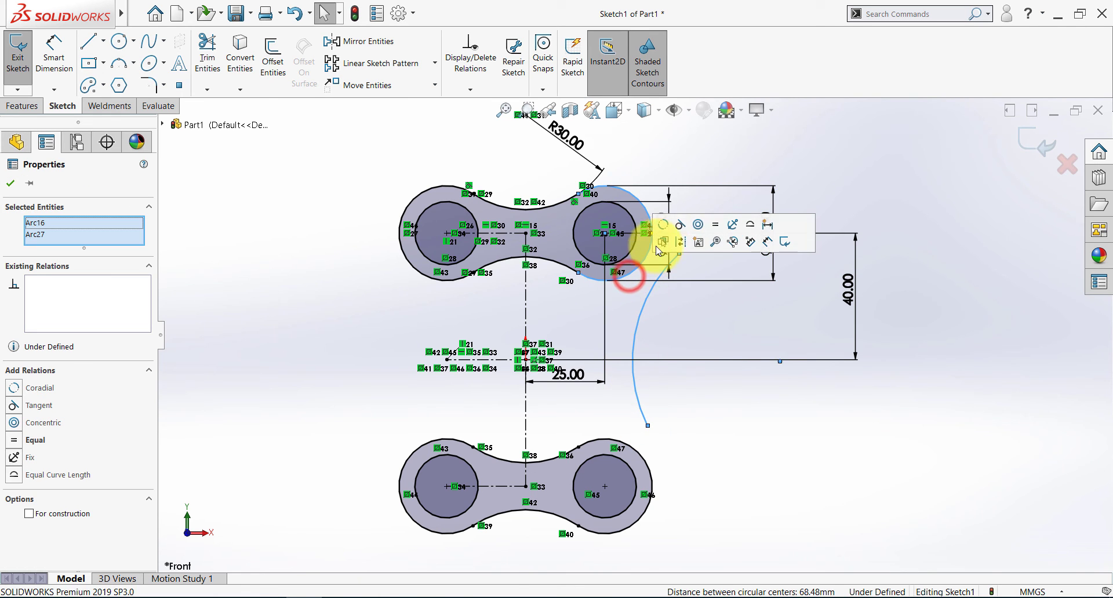
click(679, 225)
click(694, 376)
click(620, 397)
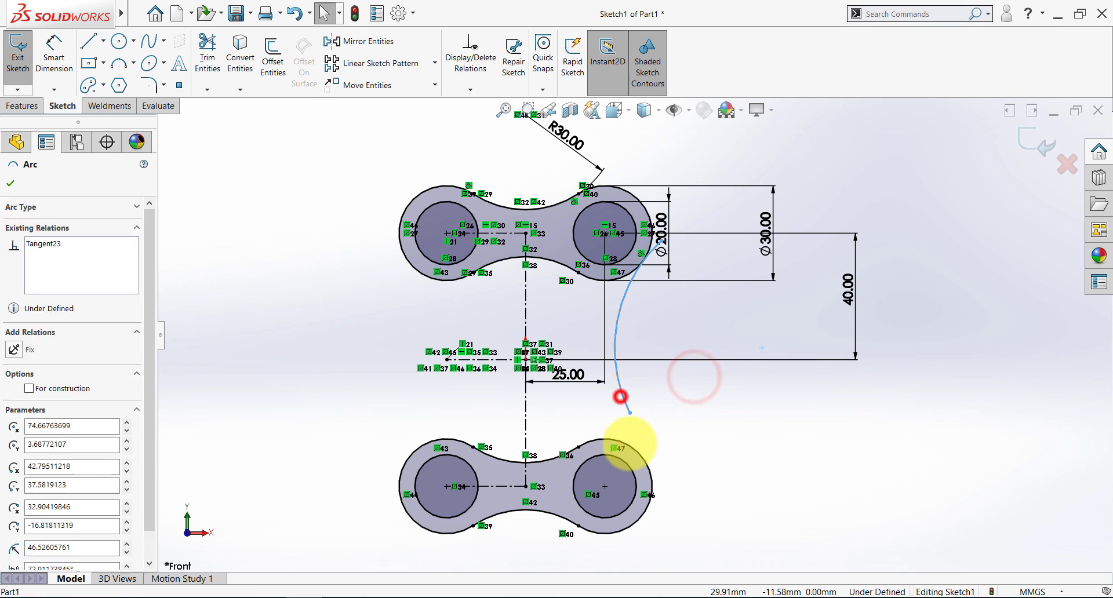
ctrl+click(630, 448)
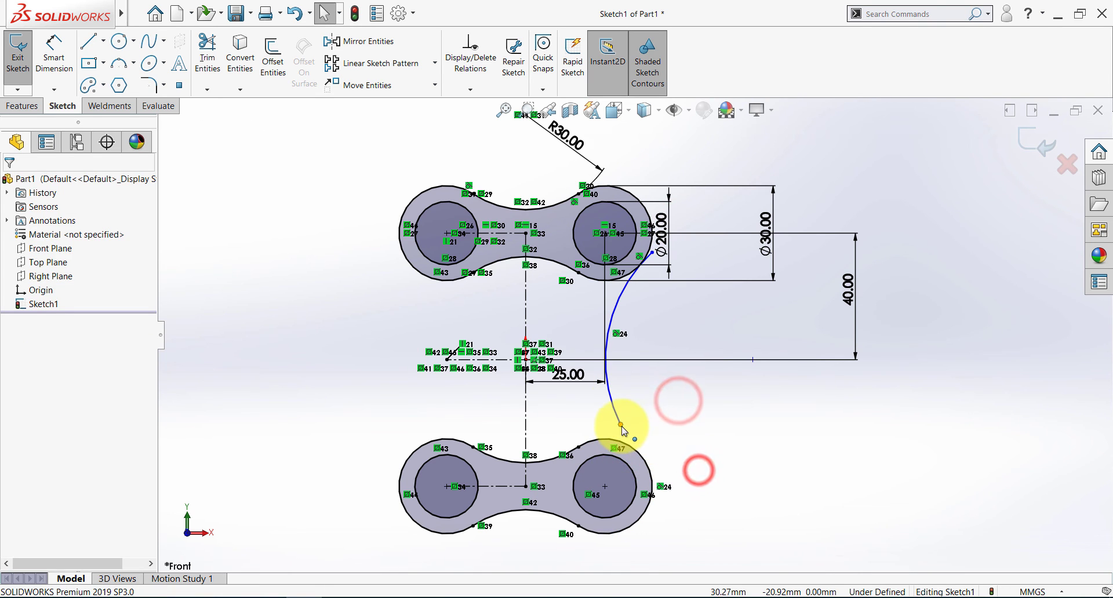
- Stretch both ends of the right-side arc past the outer arcs and check its radius in the reference drawing
drag(620, 425, 688, 507)
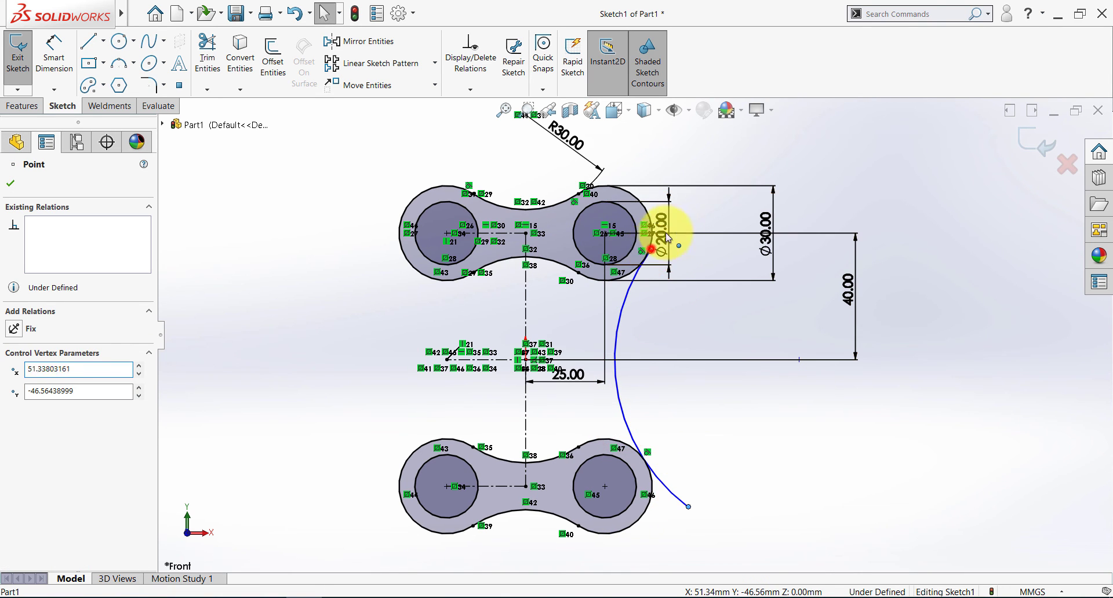
drag(665, 232, 750, 154)
key(alt+Tab)
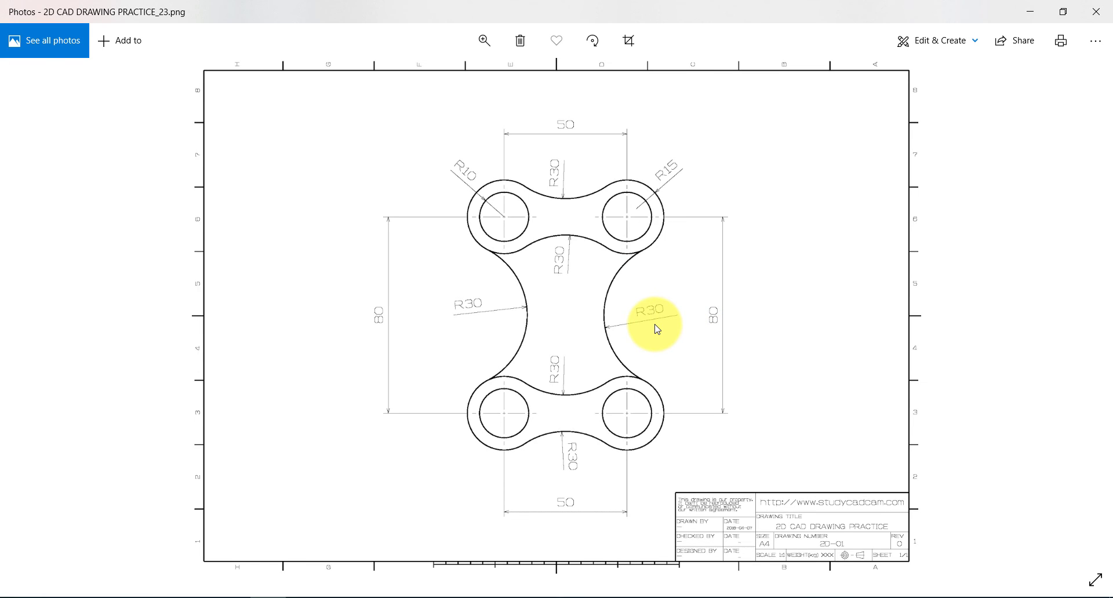
key(alt+Tab)
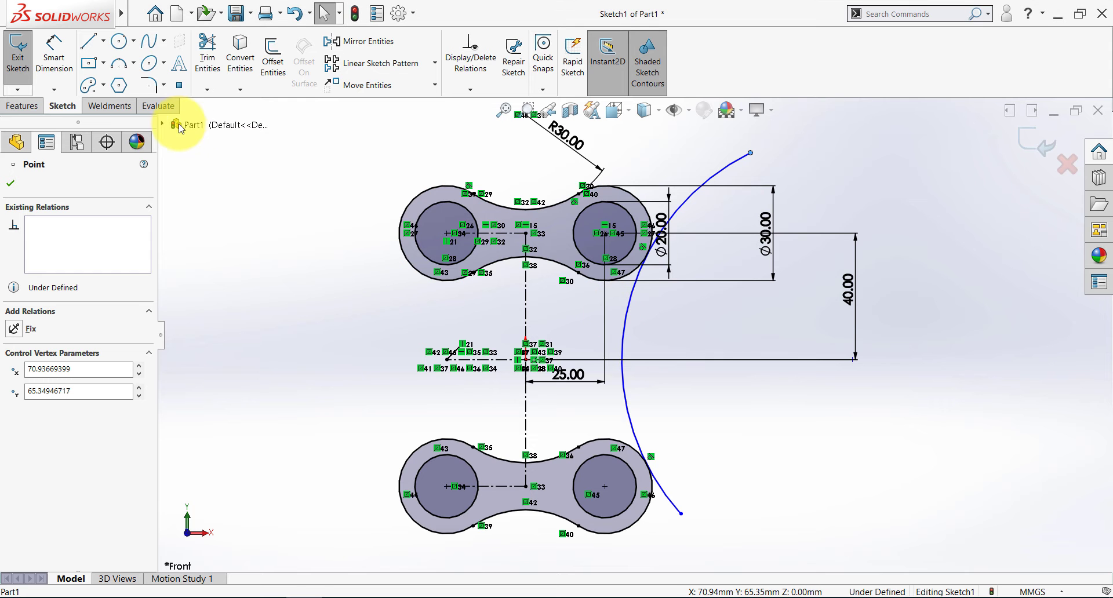
- Make the right-side arc equal to the upper link's R30 arc
click(555, 204)
ctrl+click(624, 333)
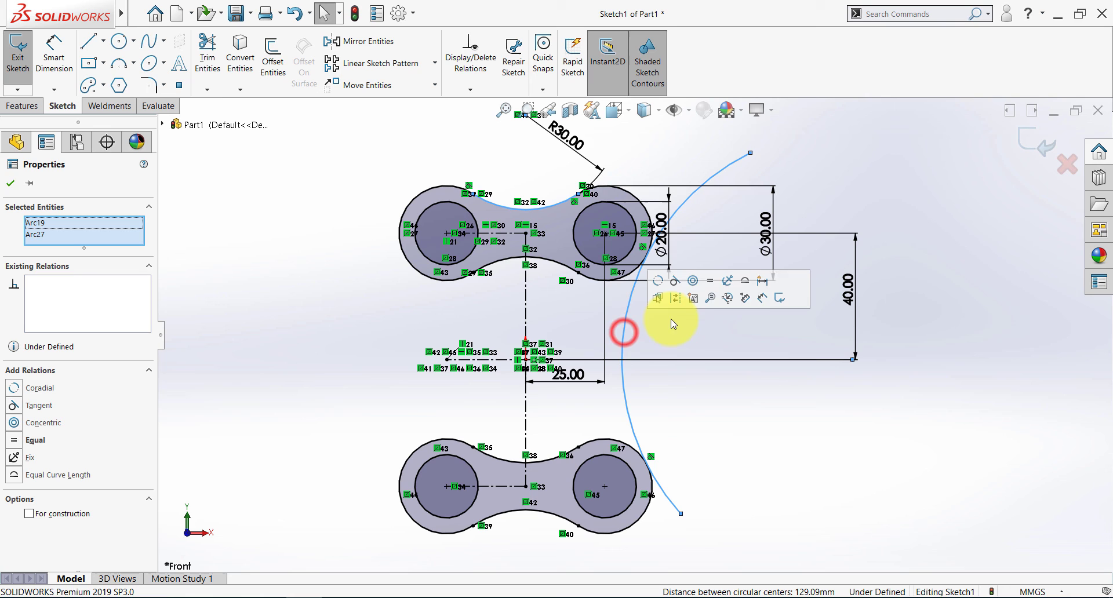
click(707, 289)
click(734, 413)
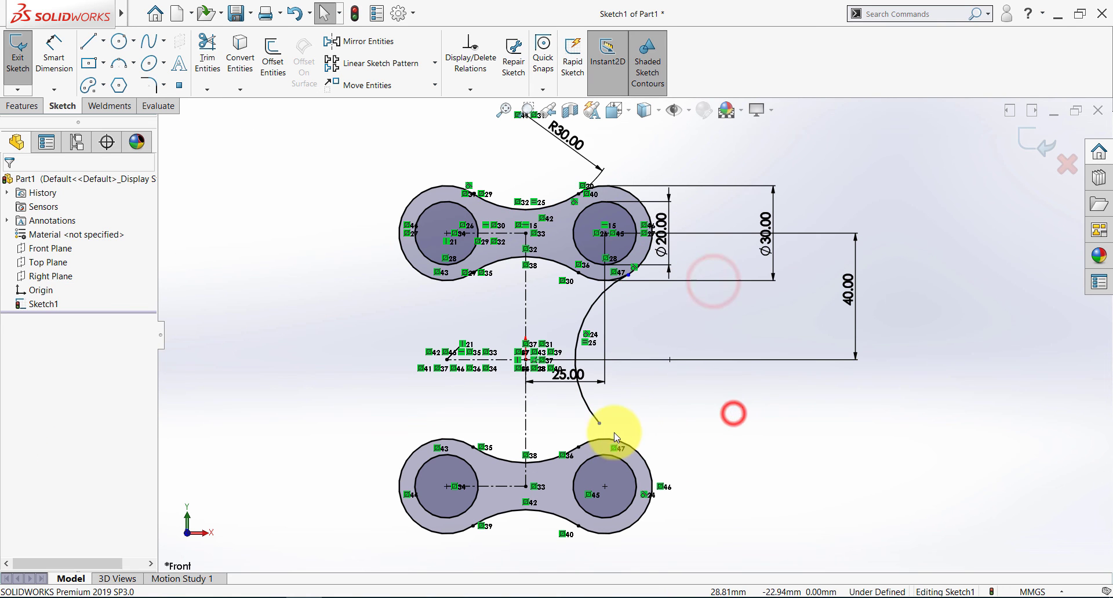
- Extend the right-side arc's lower end past the lower outer arc and trim the excess beyond the tangent points
drag(599, 423, 671, 455)
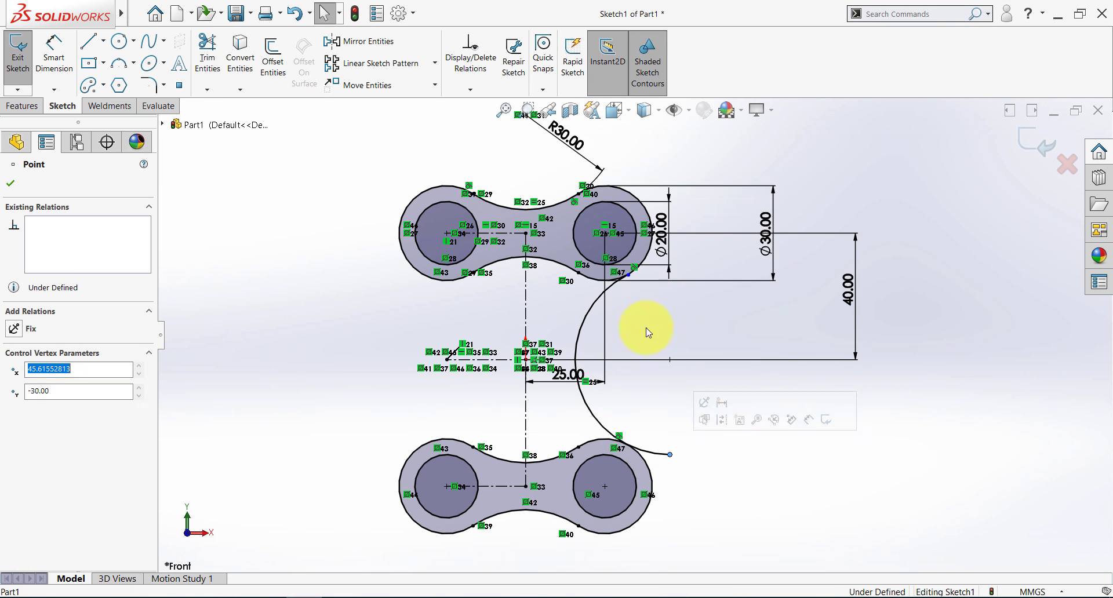
mouse_move(633, 269)
mouse_down()
mouse_move(692, 267)
mouse_move(666, 472)
mouse_move(659, 433)
mouse_up()
click(214, 43)
click(10, 182)
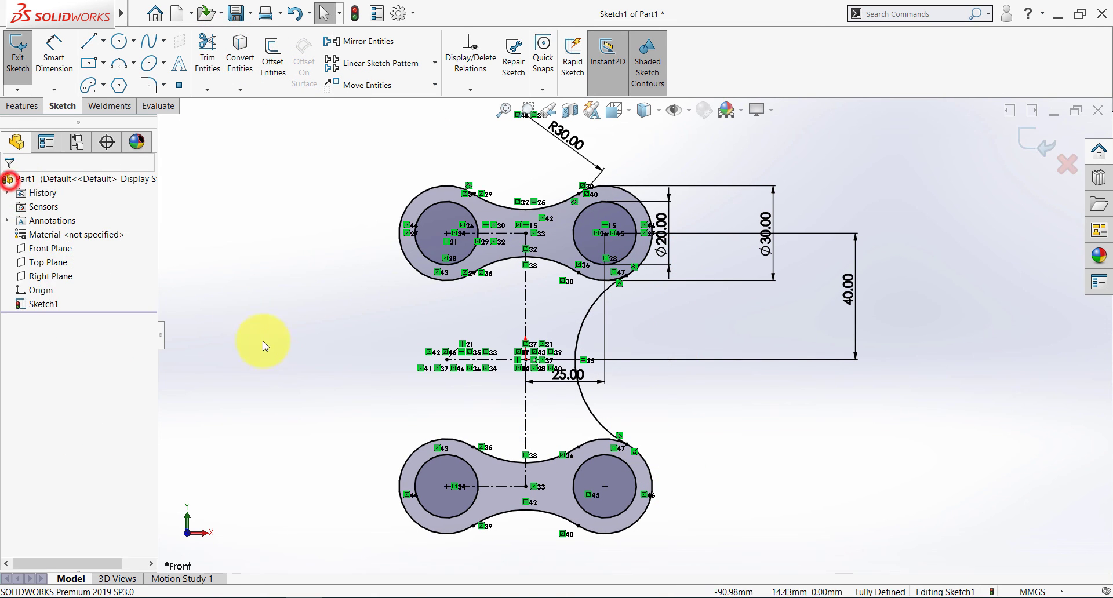
- Mirror the right-side connecting arc about the vertical centerline and compare the sketch with the reference drawing
click(342, 41)
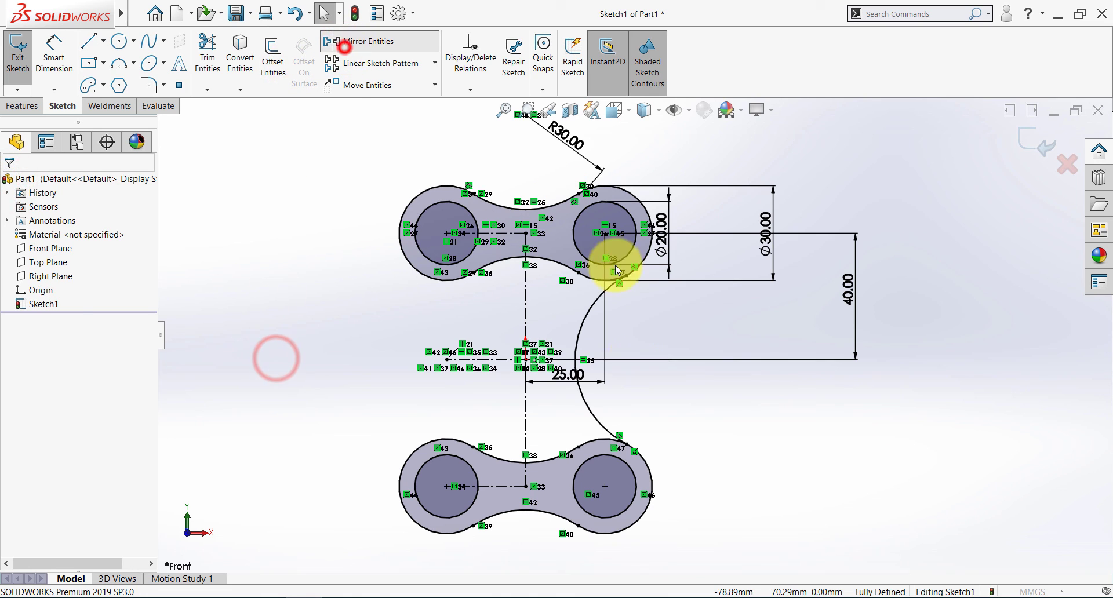
click(583, 317)
click(79, 353)
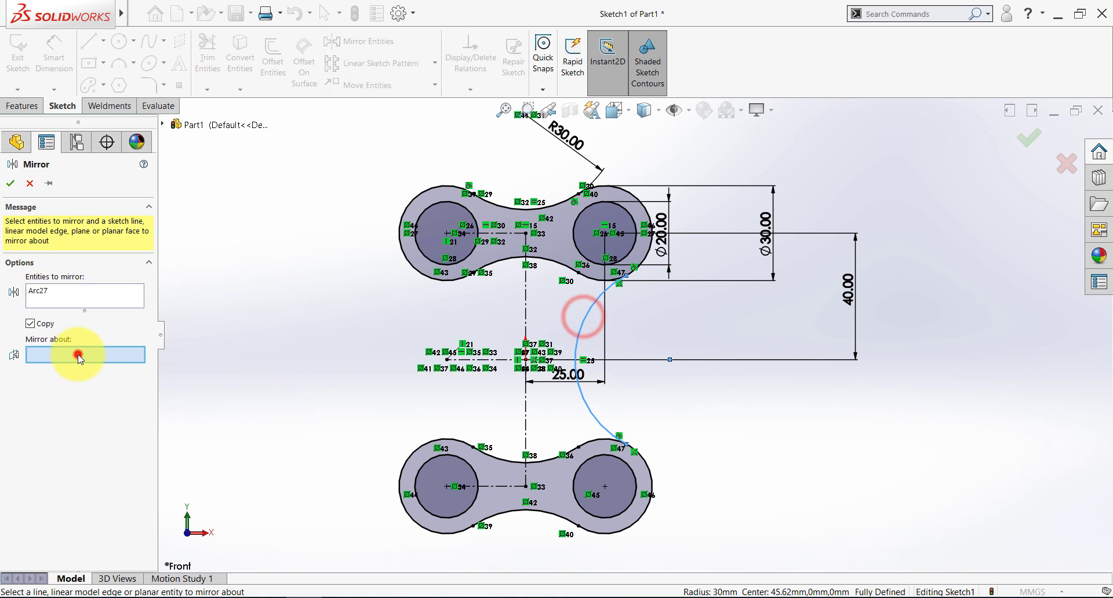
click(522, 312)
click(10, 184)
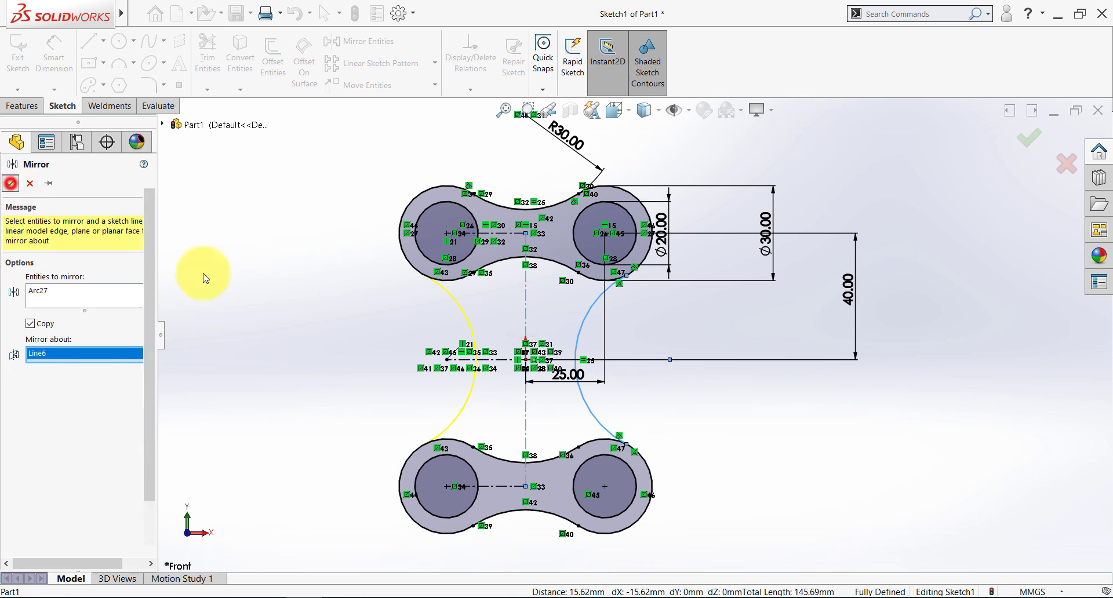
click(283, 347)
key(alt+Tab)
key(alt+Tab)
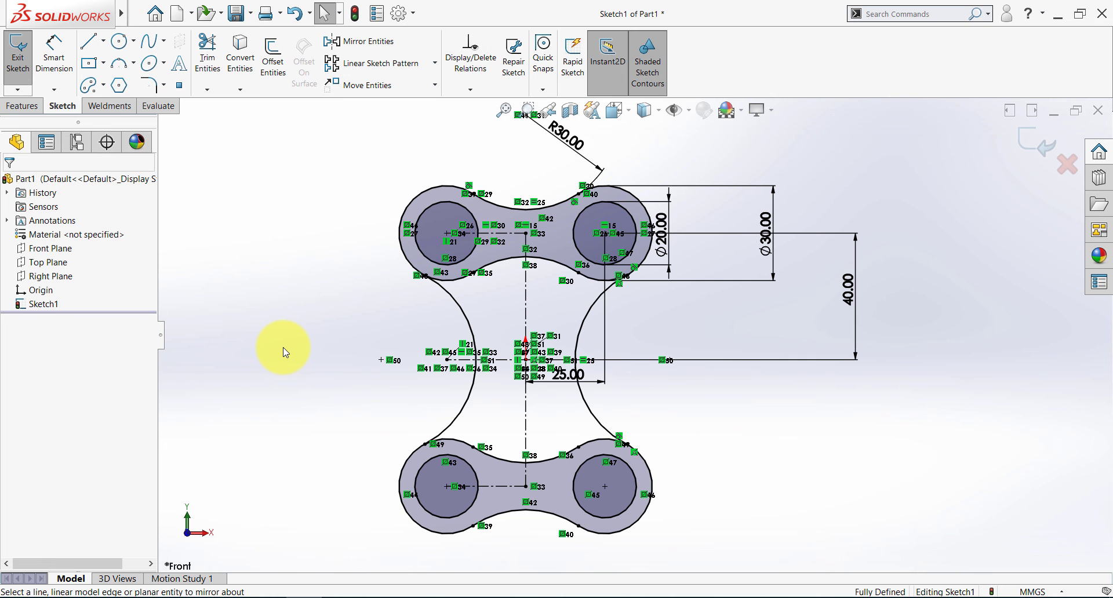